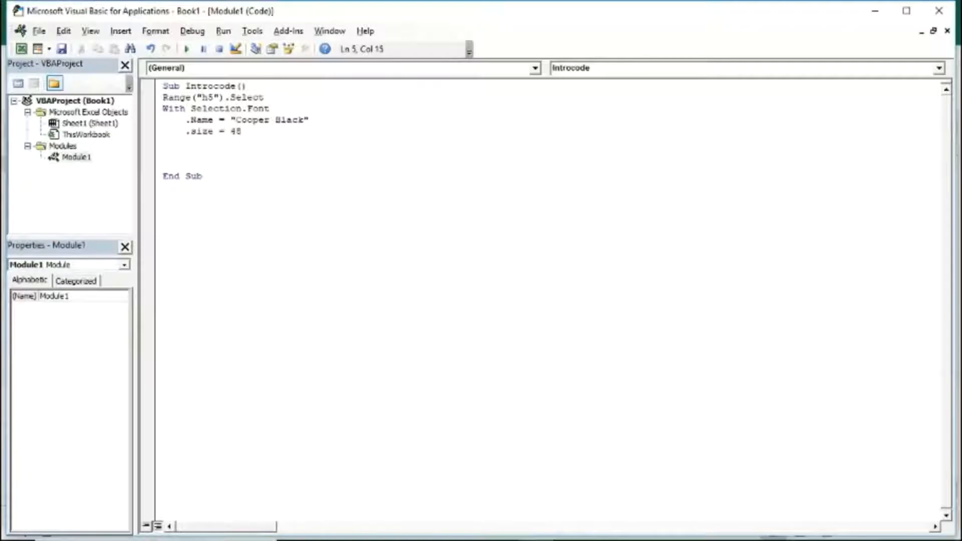
Close the With block and add a line setting the selection's value to "Practical Excel!" in the Introcode macro
key(Return)
key(BackSpace)
text(End With)
key(Return)
text(se)
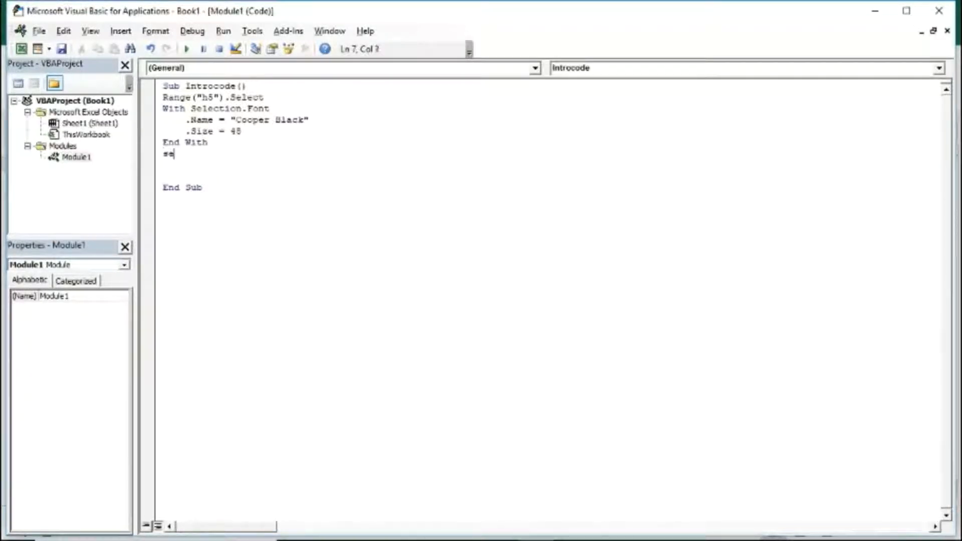
text(lection.value = "Practical Excel)
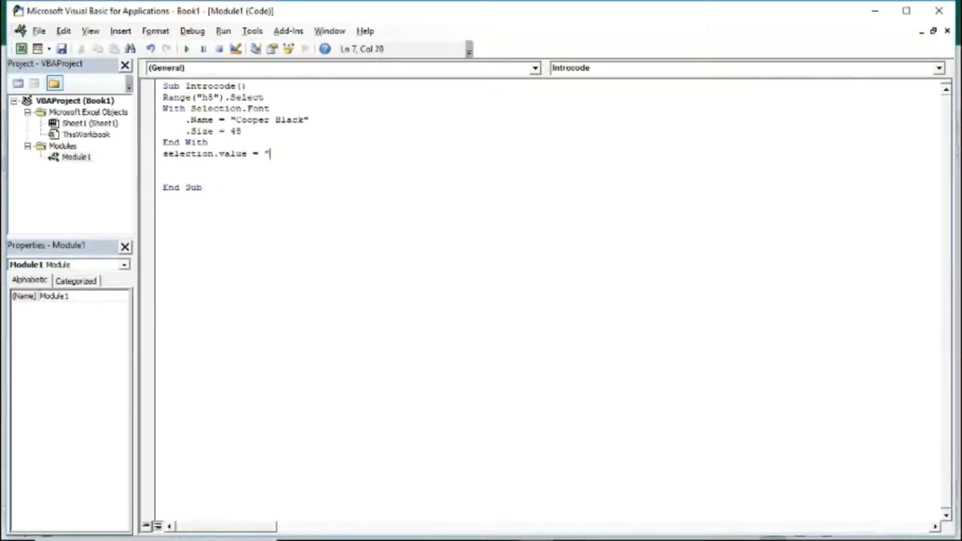
text(")
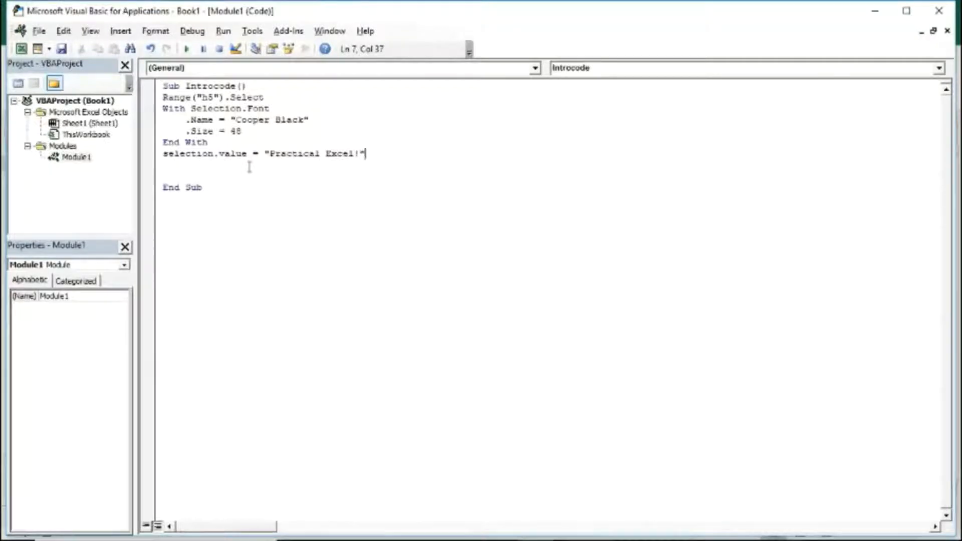
Return to the worksheet and draw a form control button spanning about cells B5 to C6, confirming its macro assignment
key(alt+F11)
click(294, 70)
click(290, 118)
drag(50, 214, 123, 241)
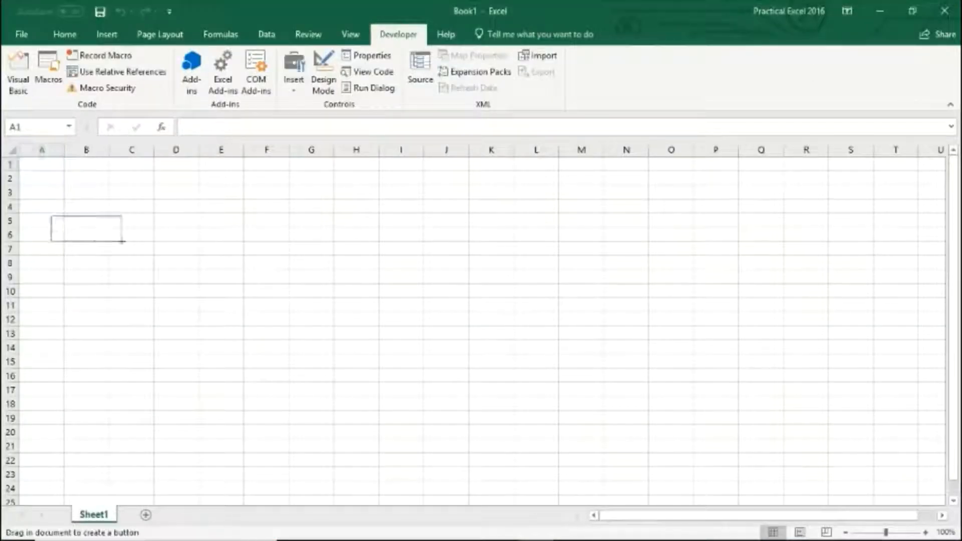
click(516, 373)
Replace the button's caption with Start Show and deselect it
key(ctrl+a)
key(Delete)
text(Start Show)
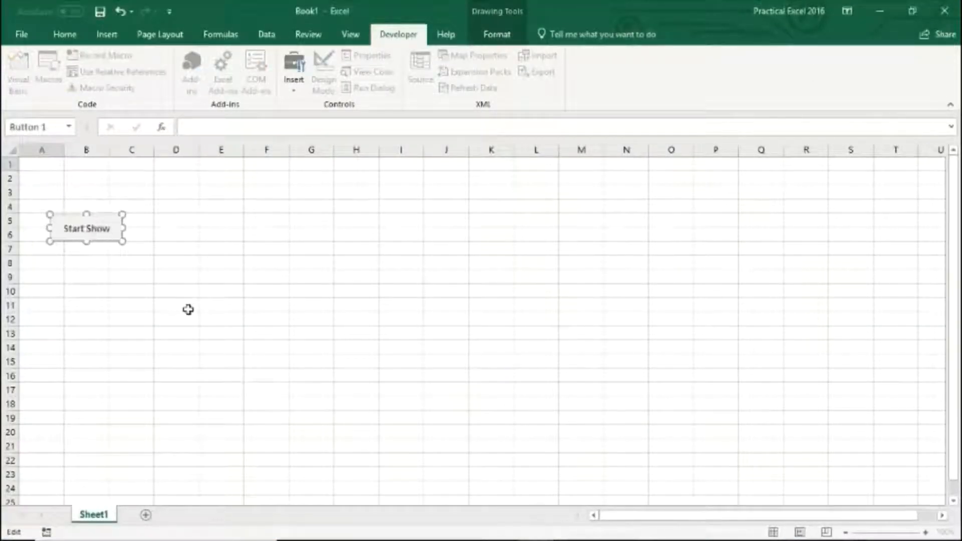
click(131, 307)
Run the Start Show button and browse the Purpose and Functionality sheets of the presentation workbook
click(82, 235)
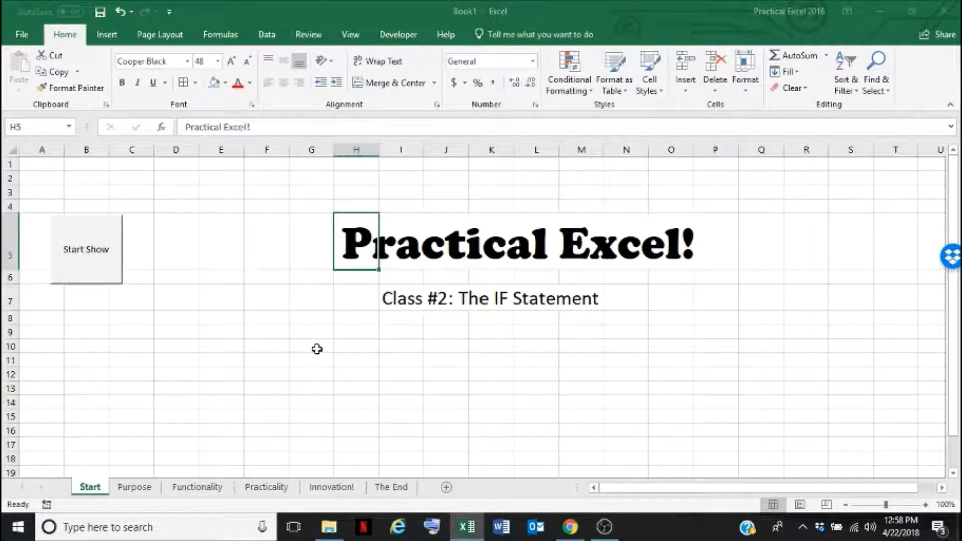
click(138, 489)
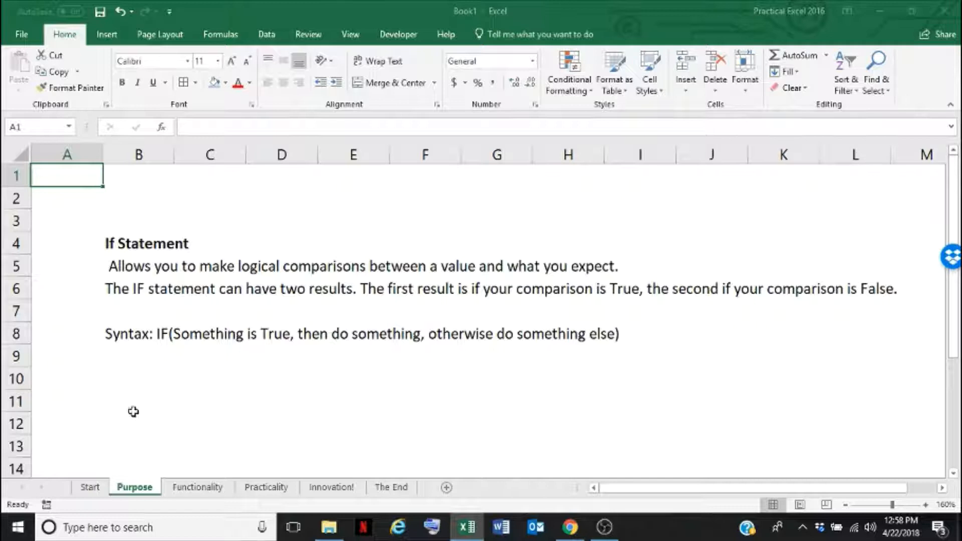
click(121, 339)
click(196, 369)
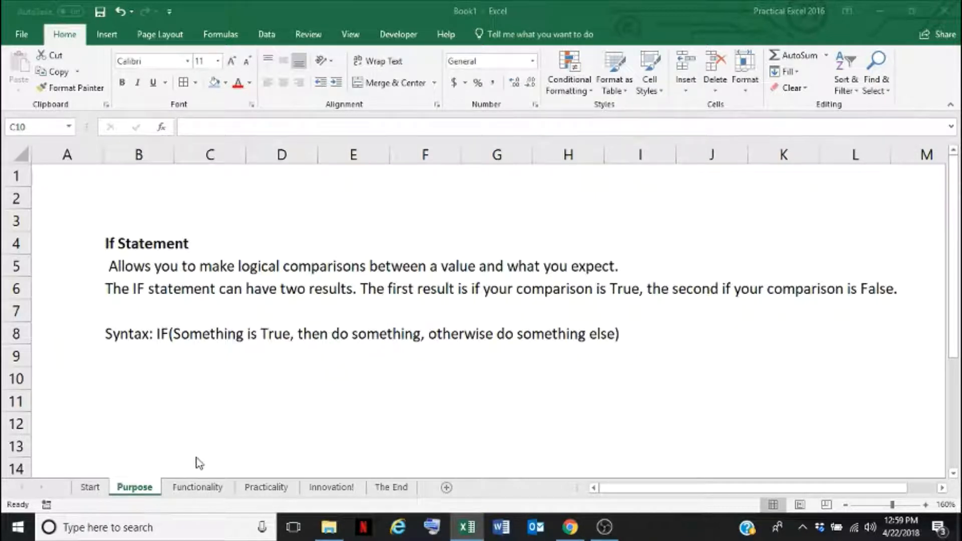
click(194, 489)
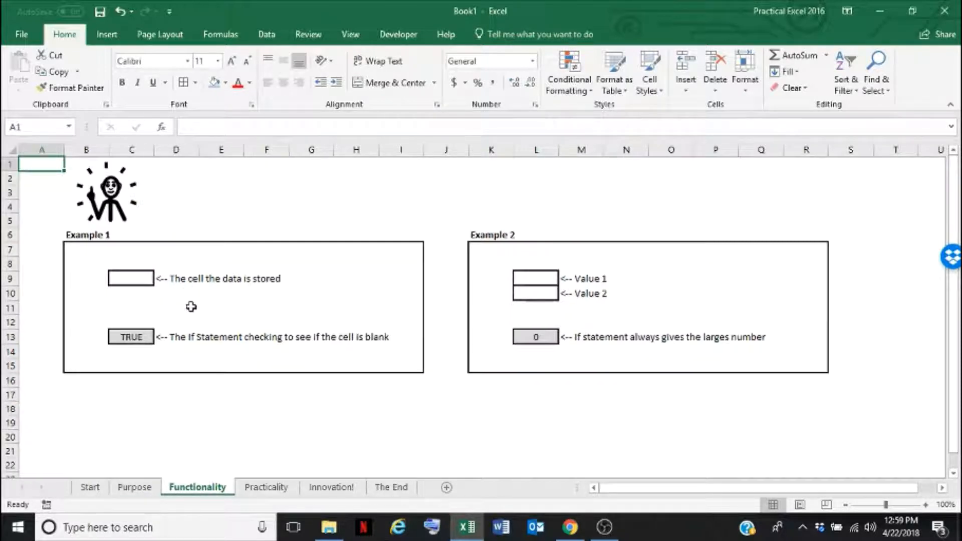
Examine the IF formula in C13 that checks whether cell C9 is blank
click(123, 336)
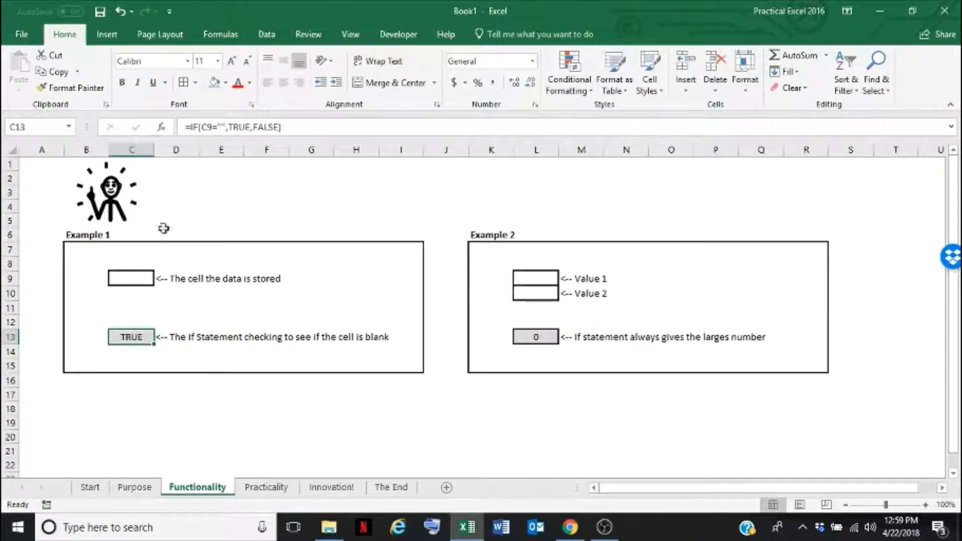
drag(202, 127, 229, 129)
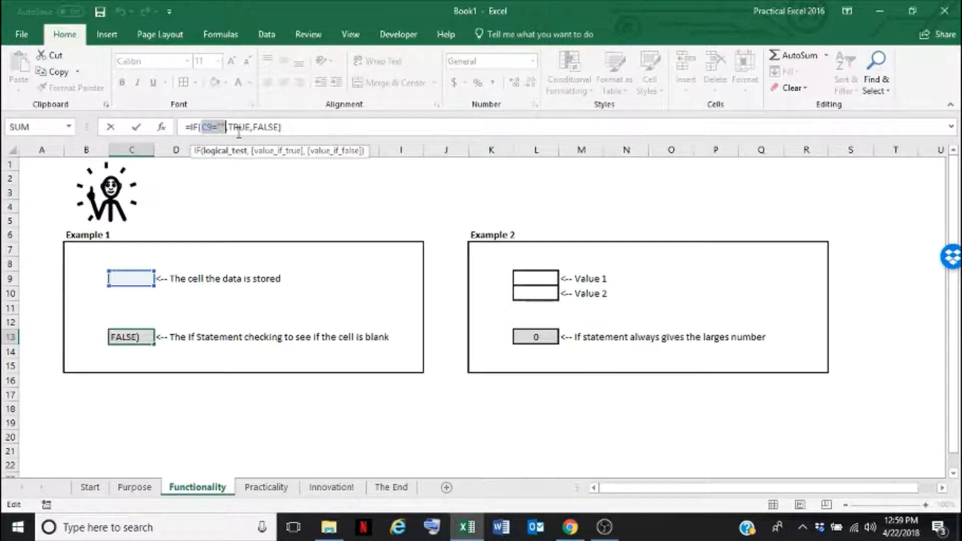
click(240, 129)
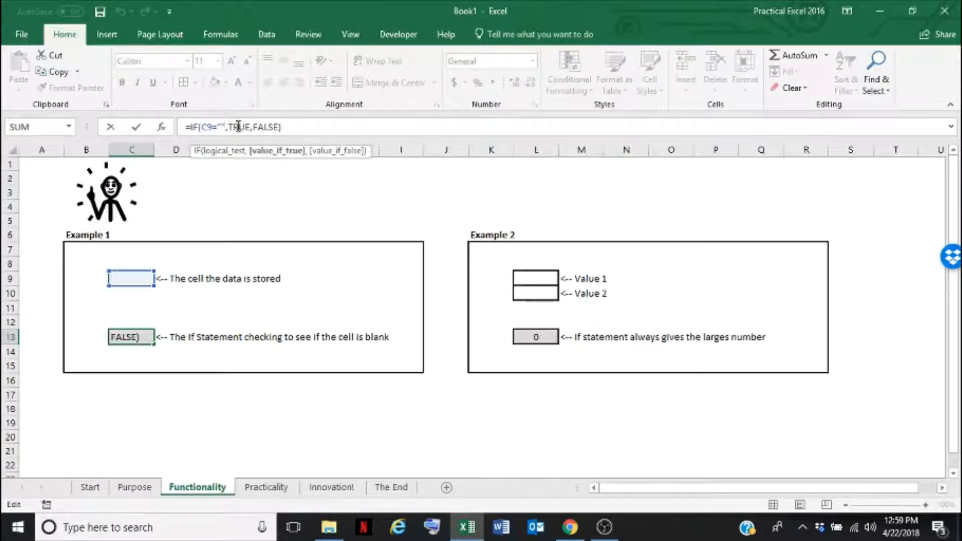
click(269, 128)
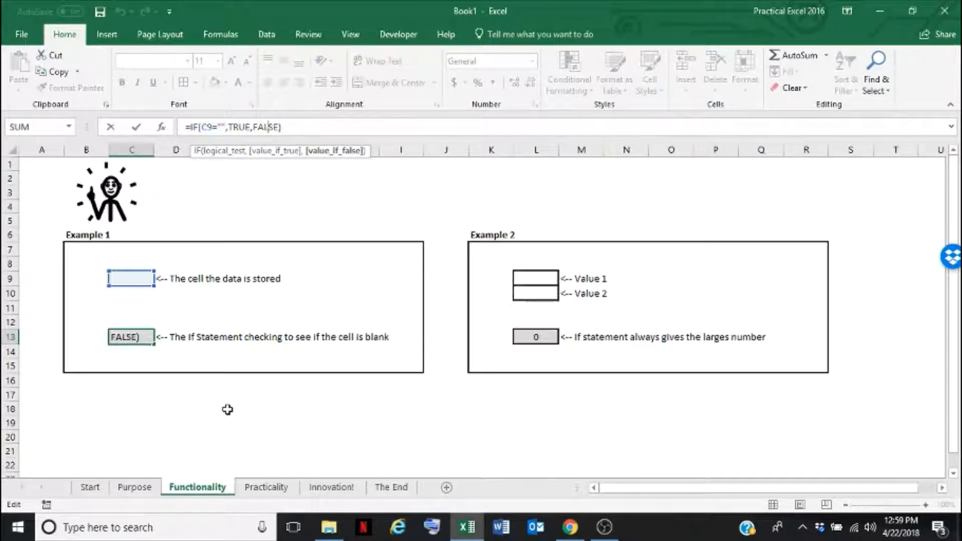
key(Return)
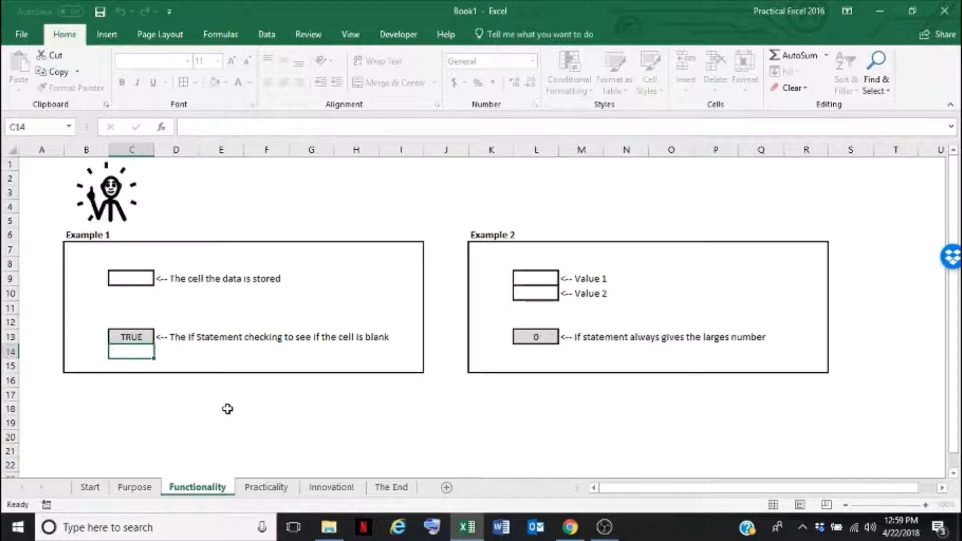
Enter 1 in data cell C9 to test the blank check, then clear the cell
click(120, 337)
click(129, 288)
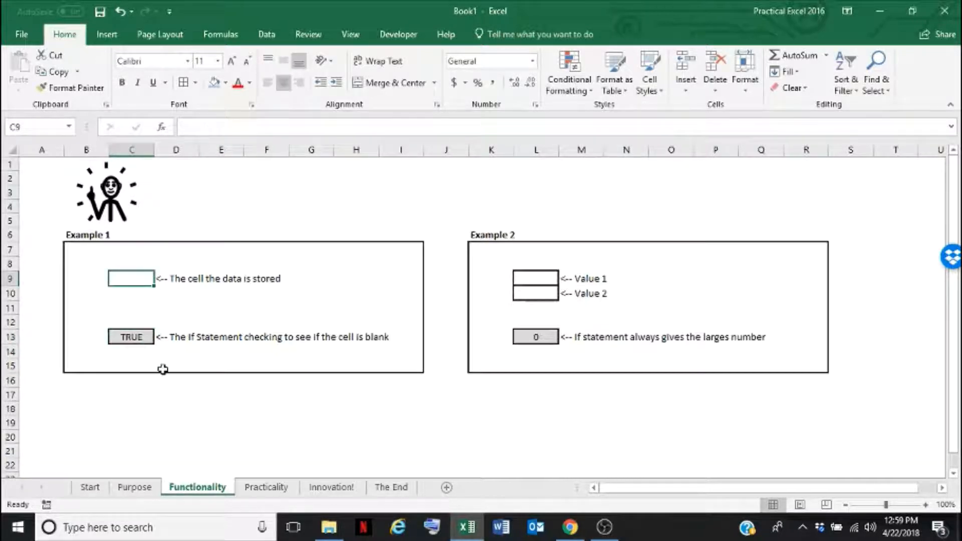
text(1)
click(207, 360)
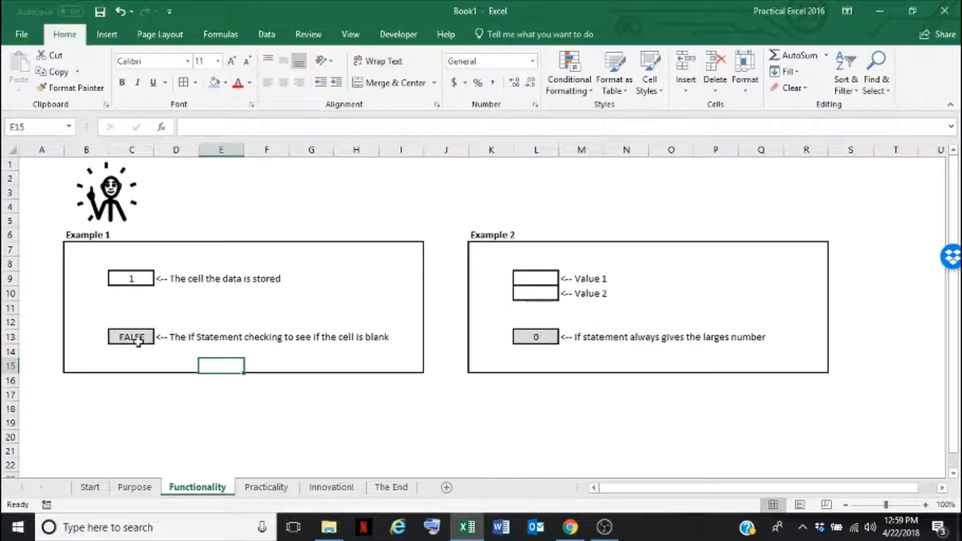
click(124, 275)
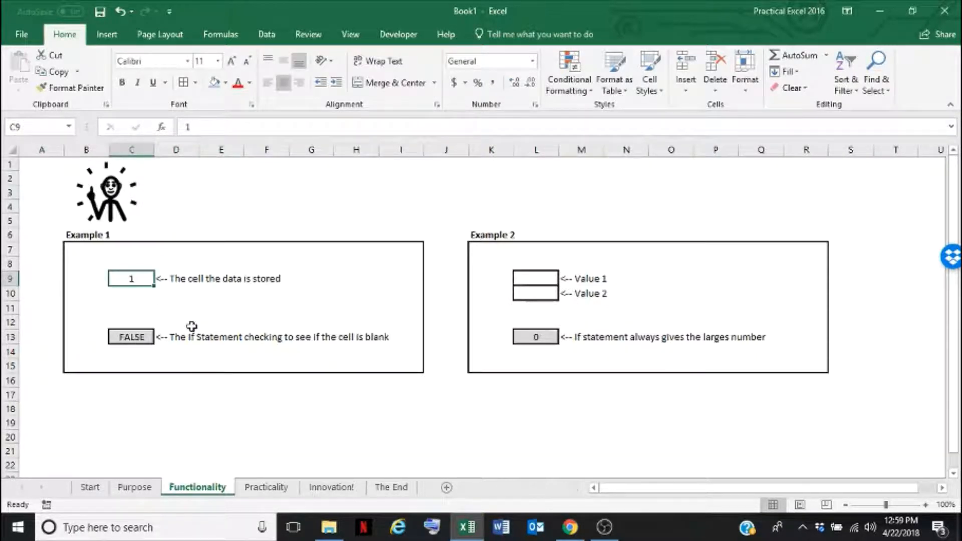
key(Delete)
key(Return)
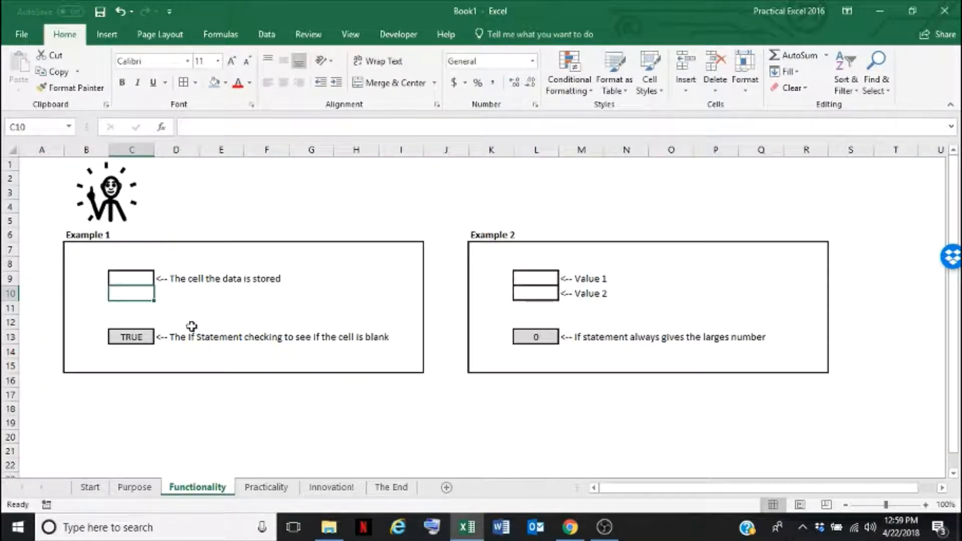
key(Up)
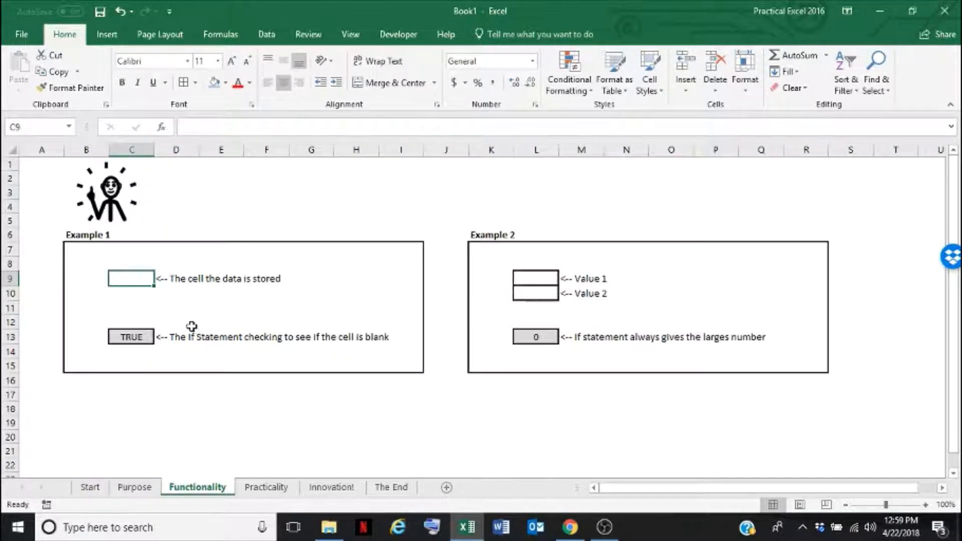
Enter tsdkds in C9 to test the formula, then clear it again
text(tsdkds)
key(Return)
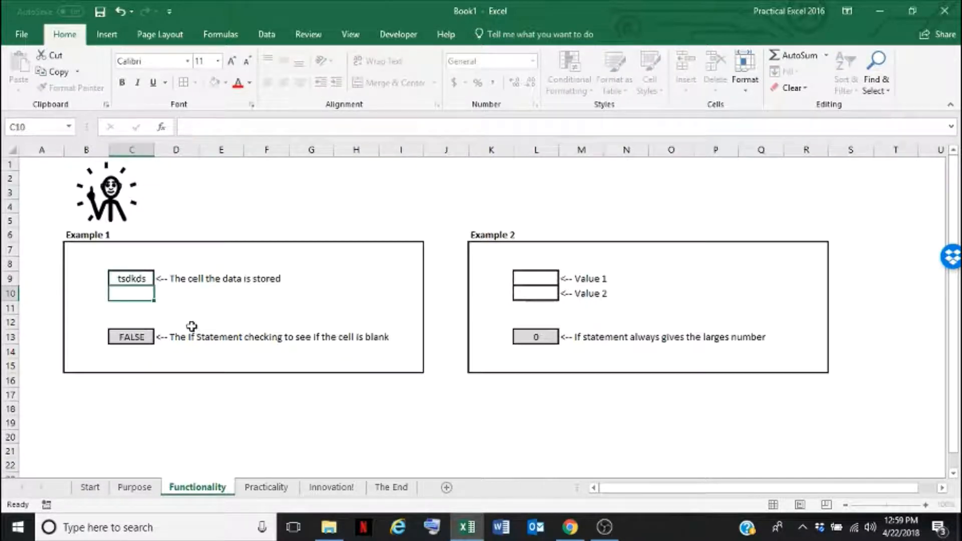
key(Up)
key(Delete)
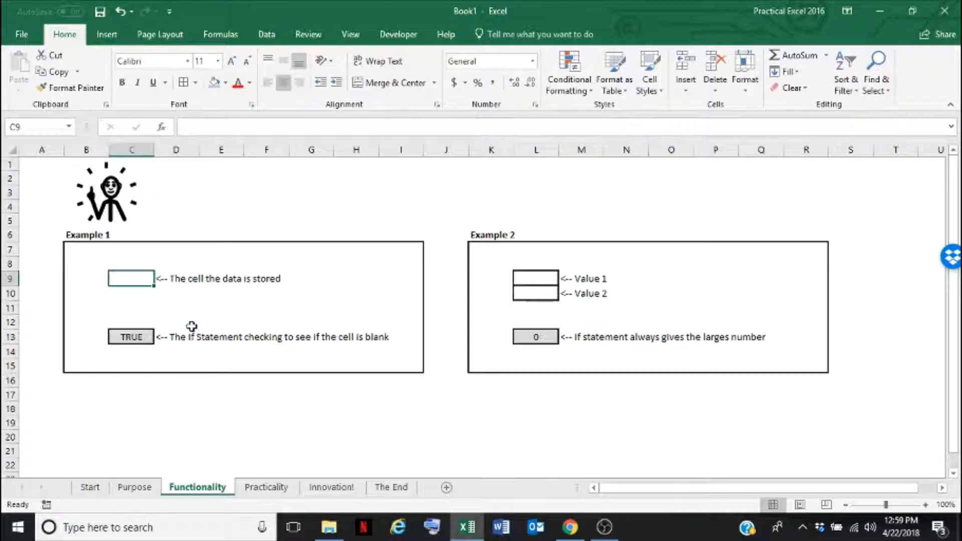
Examine the IF formula in L13 that compares L9 and L10 and returns the larger value
click(526, 277)
click(520, 251)
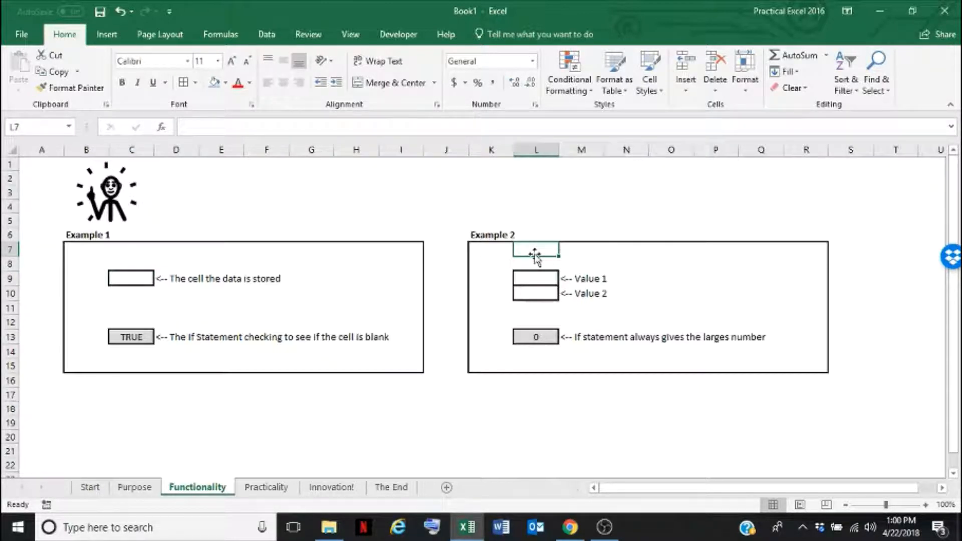
click(534, 337)
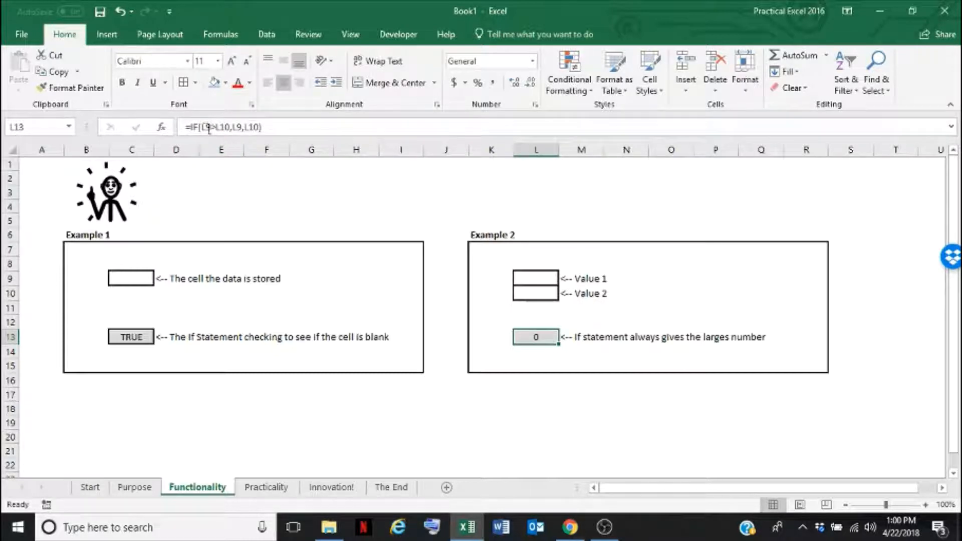
drag(201, 128, 230, 128)
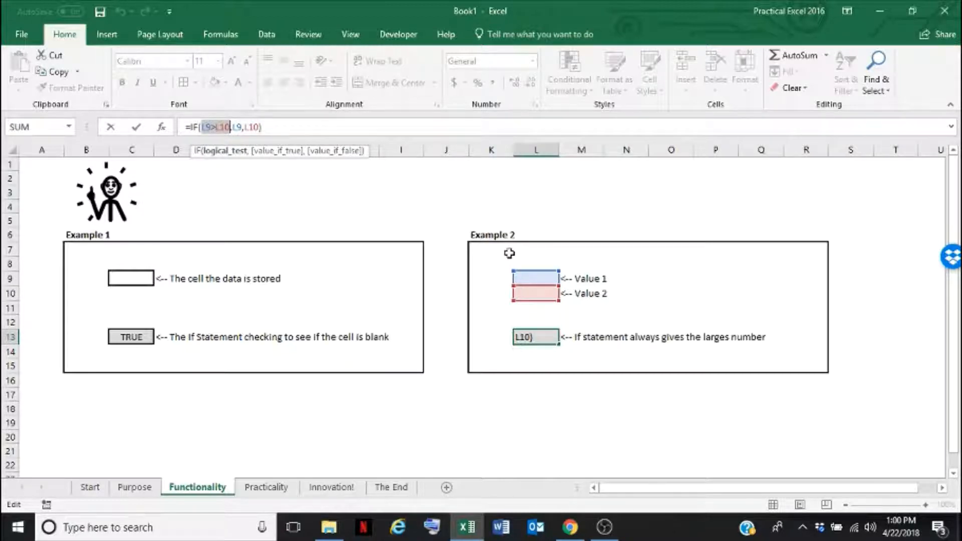
double_click(236, 126)
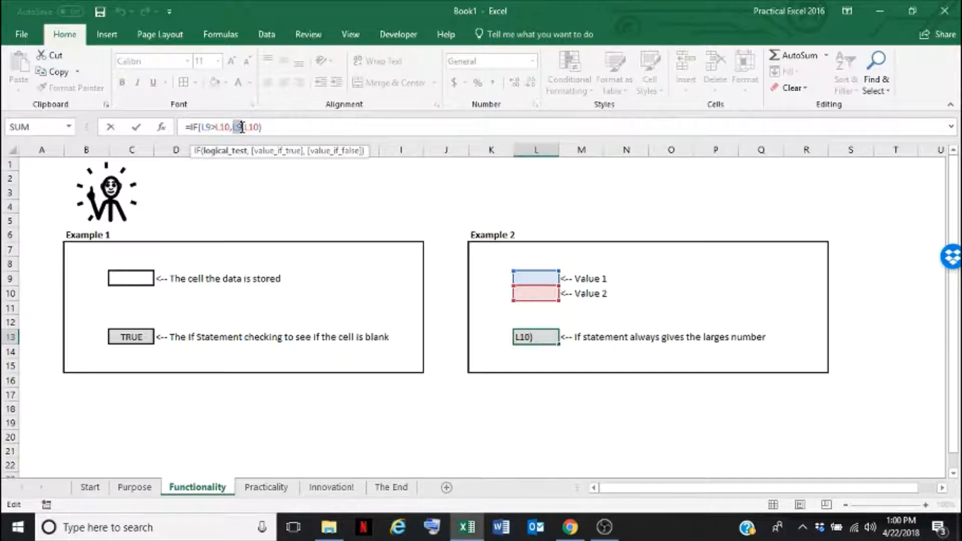
key(BackSpace)
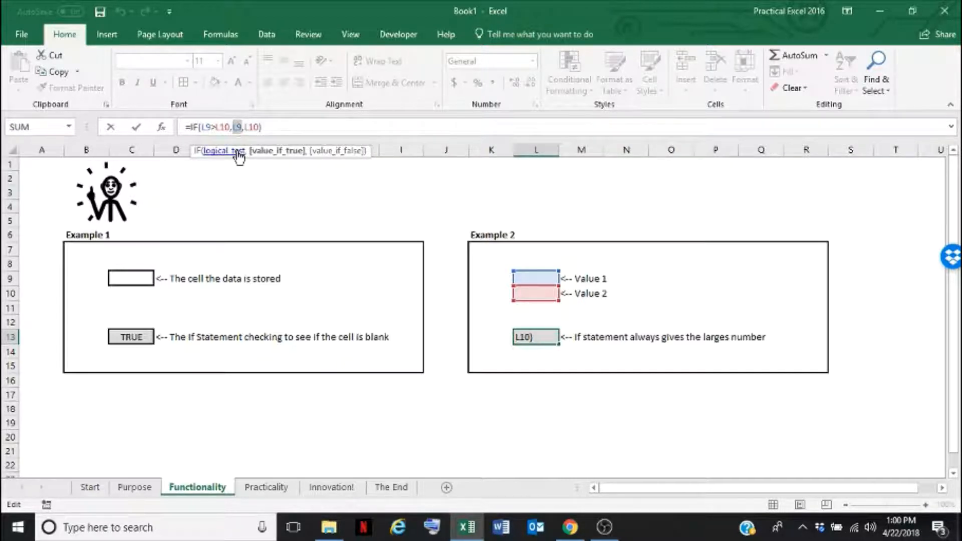
text(L9)
drag(243, 127, 261, 128)
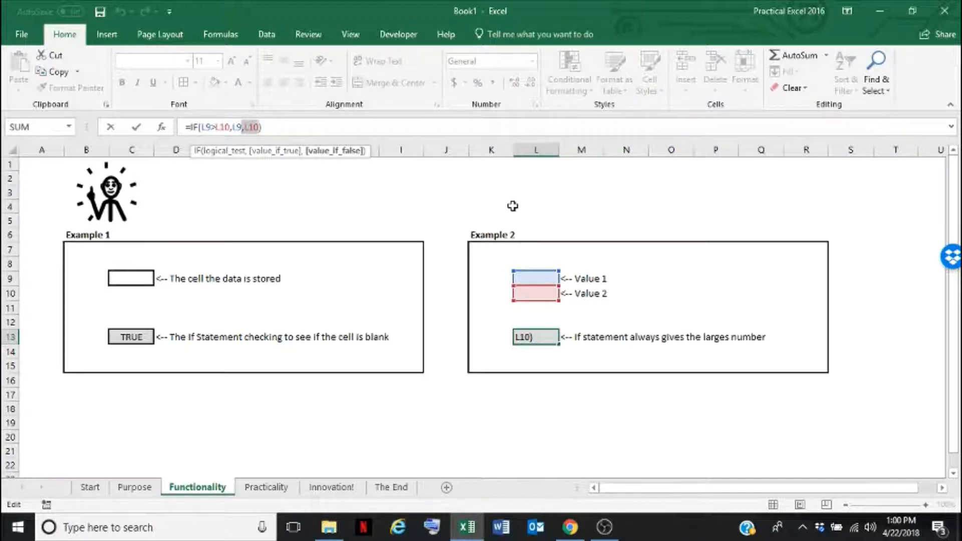
key(Return)
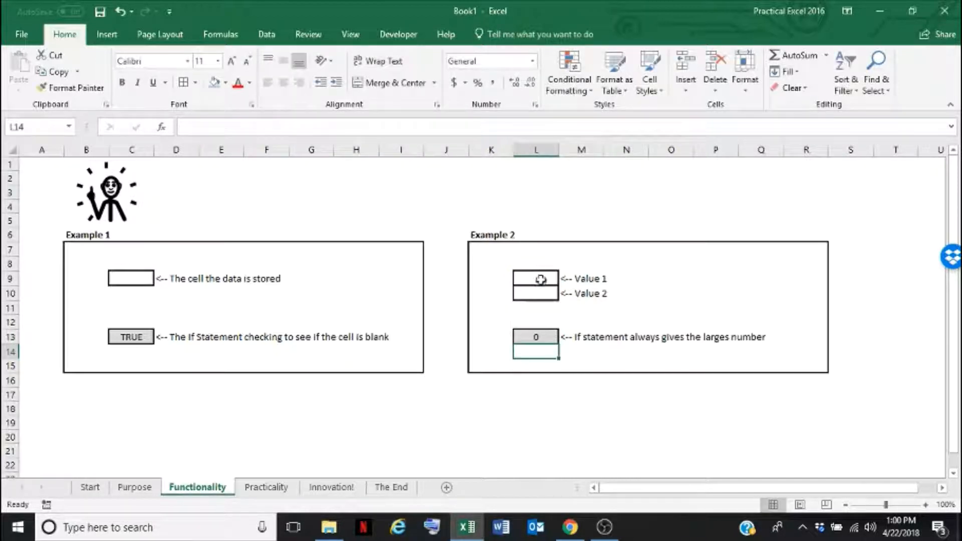
Enter 1 in Value 1 cell L9 and 2 in Value 2 cell L10
click(533, 279)
text(1)
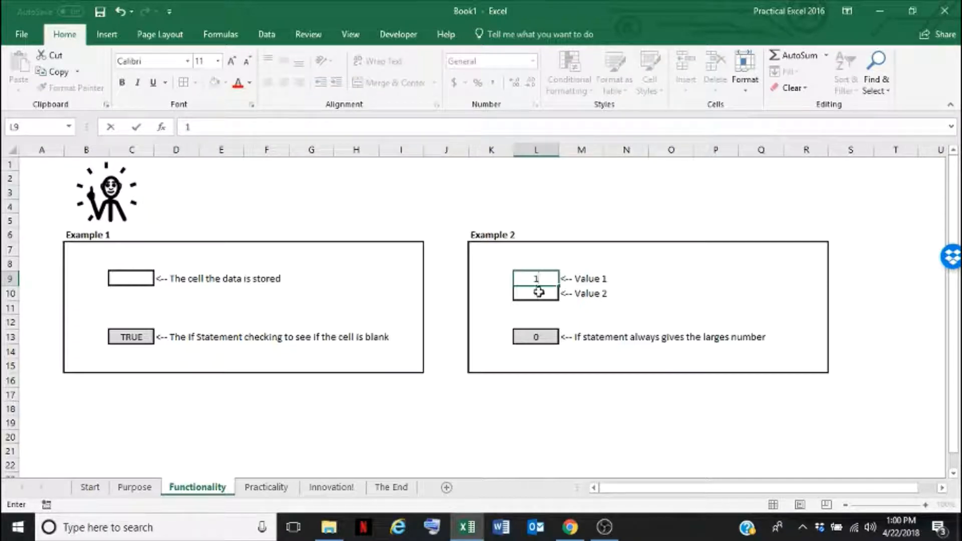
key(Return)
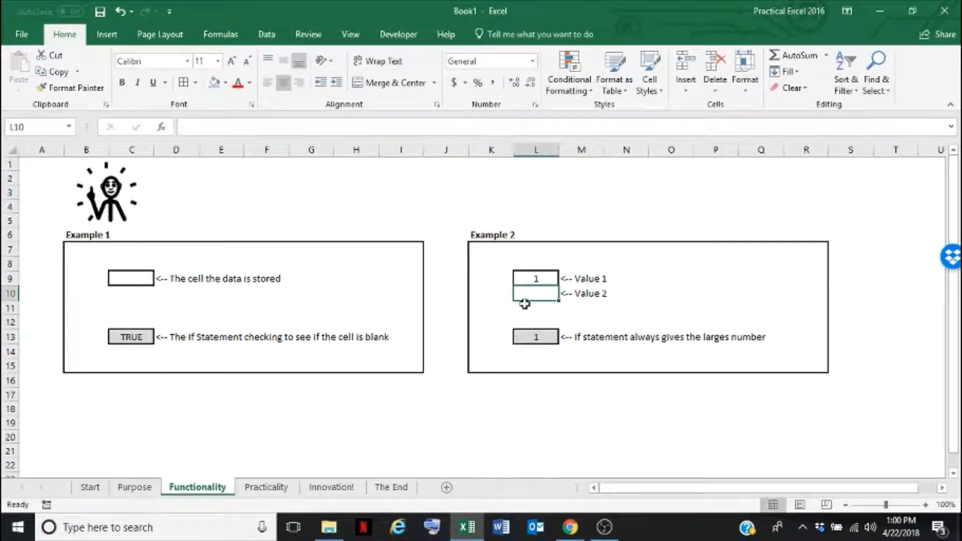
text(2)
click(624, 321)
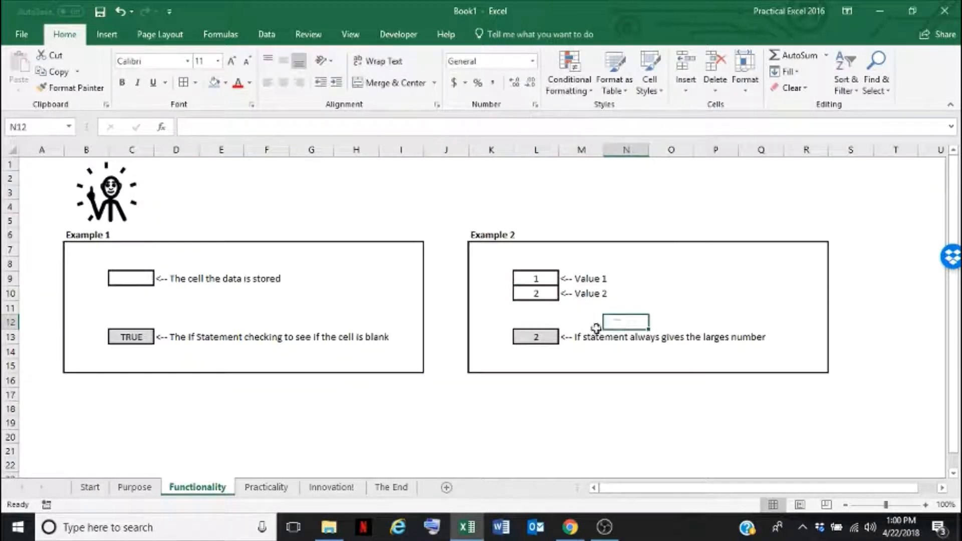
Set Value 1 in cell L9 to 100
click(551, 337)
click(525, 275)
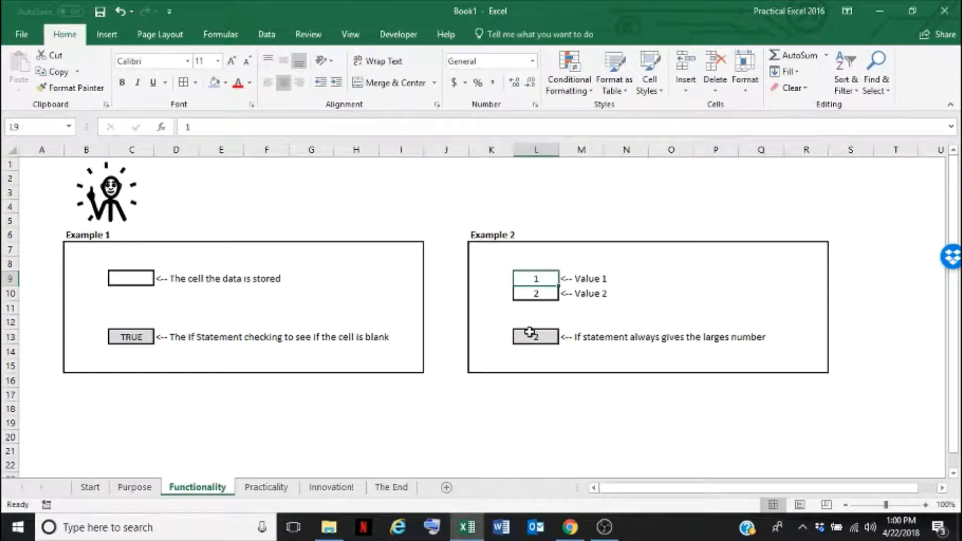
text(100)
key(Return)
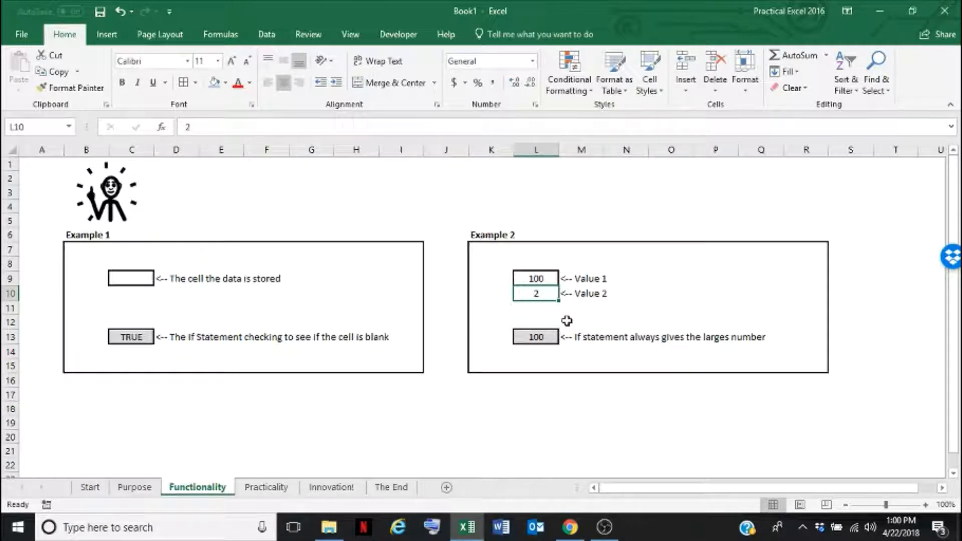
Set Value 2 in cell L10 to 101
text(101)
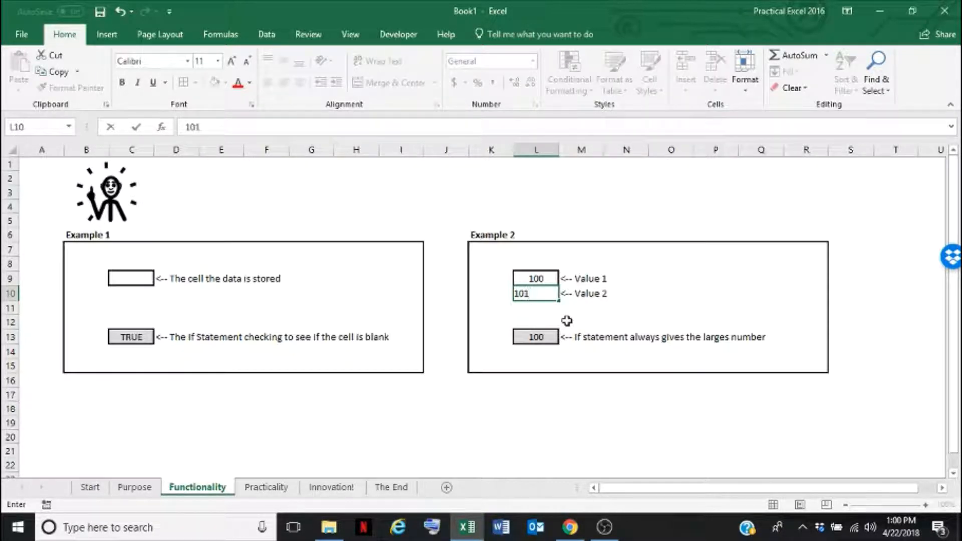
key(Return)
key(Up)
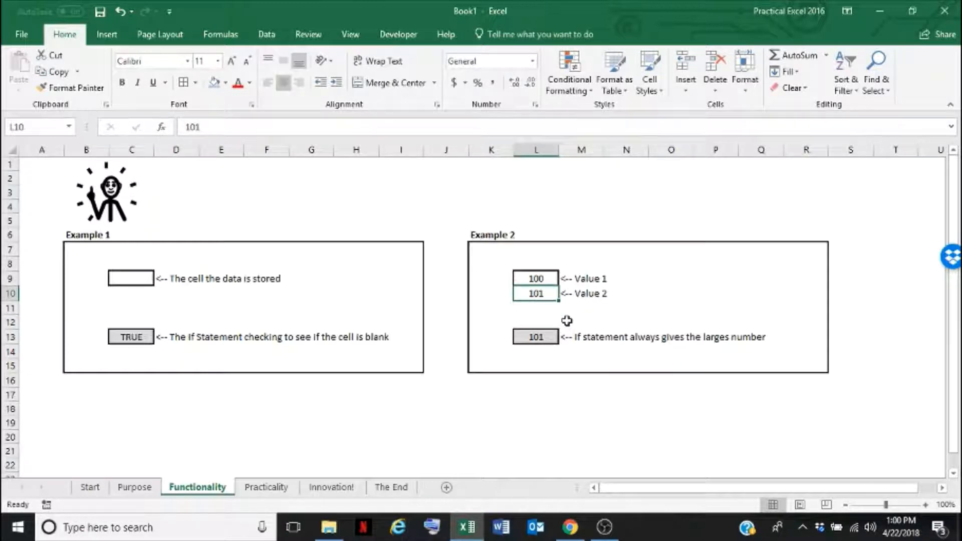
Set Value 1 in cell L9 to 101.0000001
key(Up)
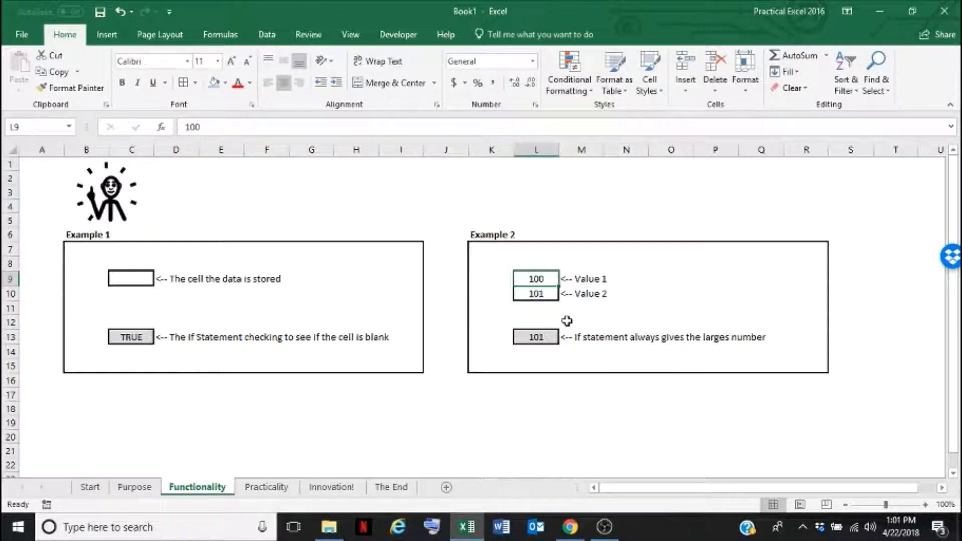
text(101)
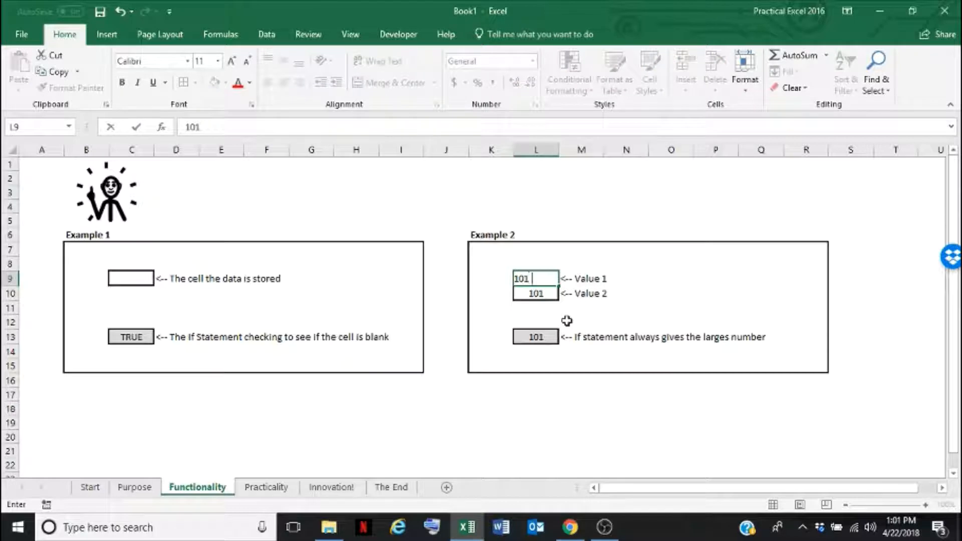
text(.0000001)
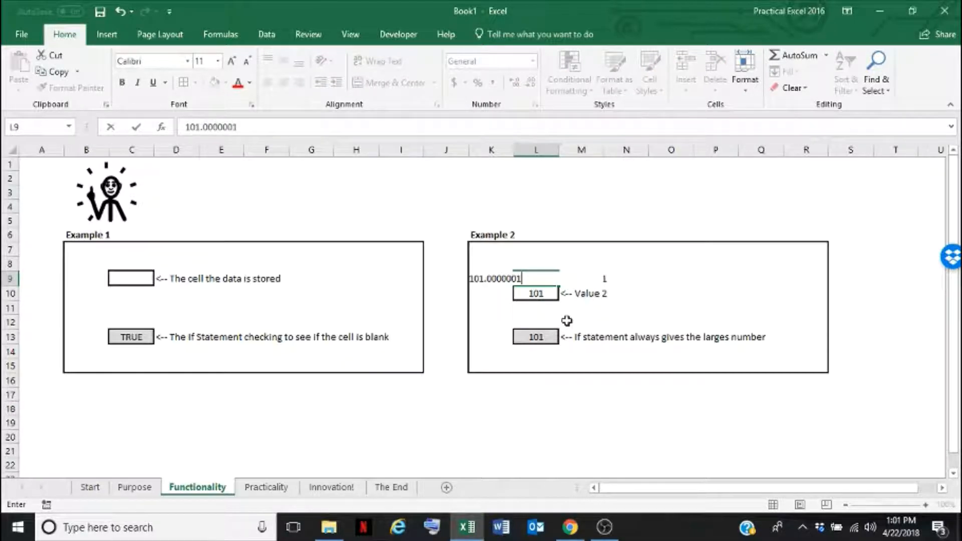
key(Return)
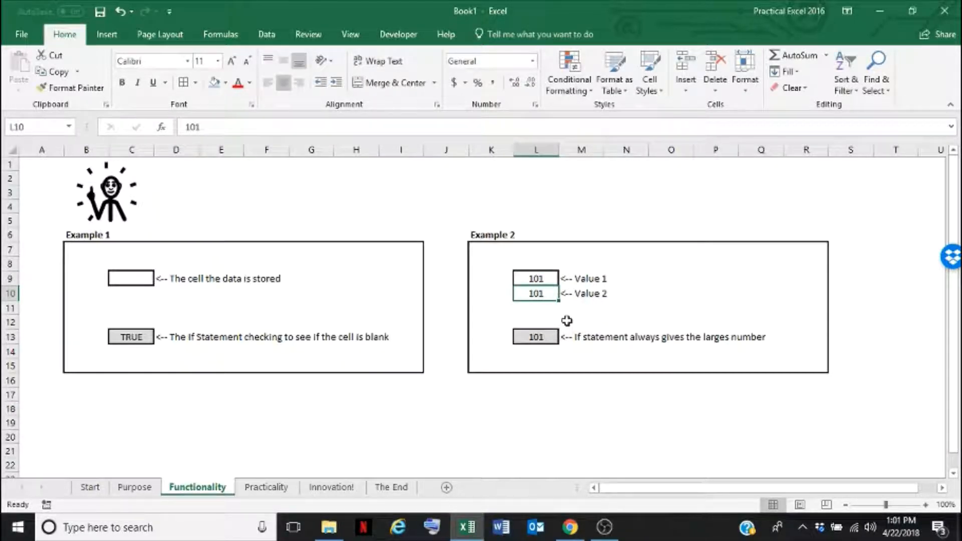
Examine the largest-value formula in L13 alongside the two values in L9 and L10
click(535, 337)
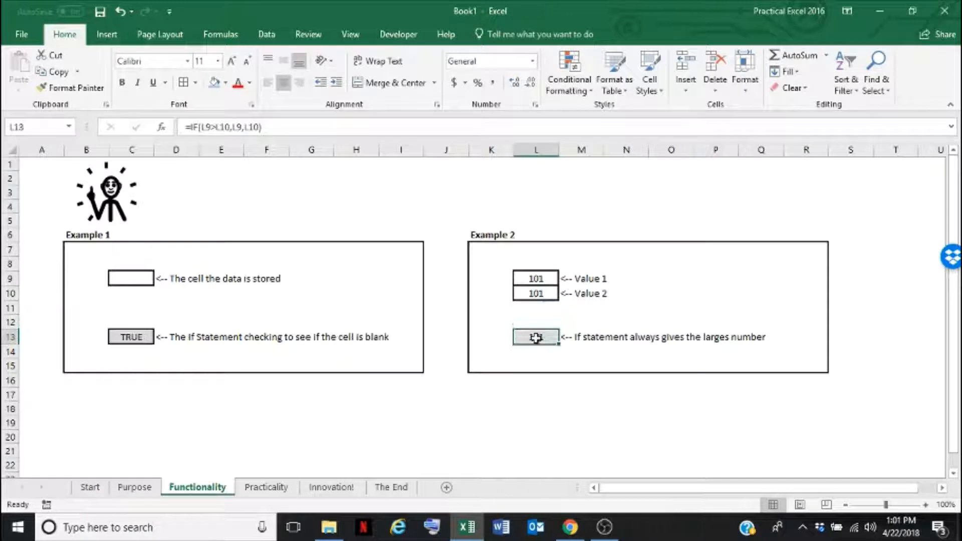
click(546, 277)
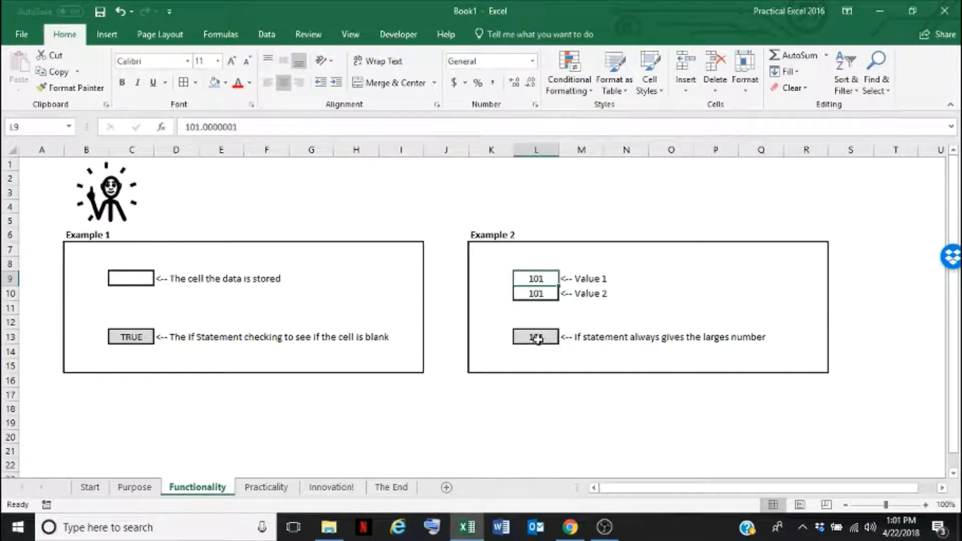
click(546, 294)
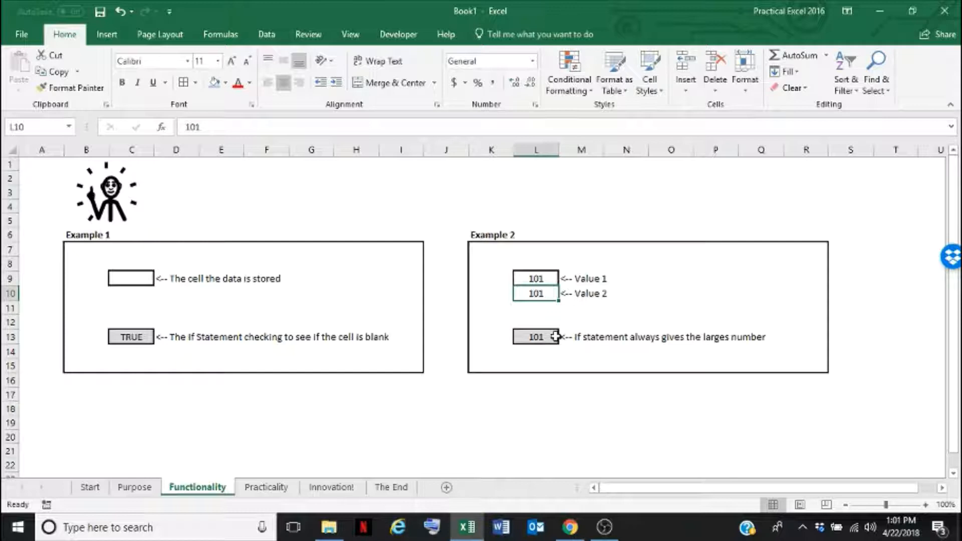
key(Down)
key(Up)
key(Down)
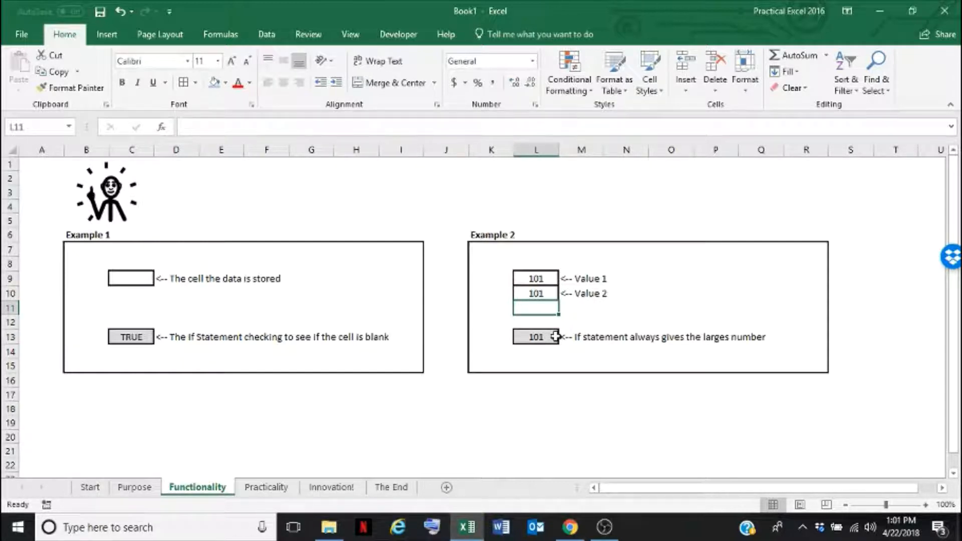
Open the Practicality sheet and examine the Vacation Budget table and the IF test in the Status formula of E5
click(268, 490)
click(113, 316)
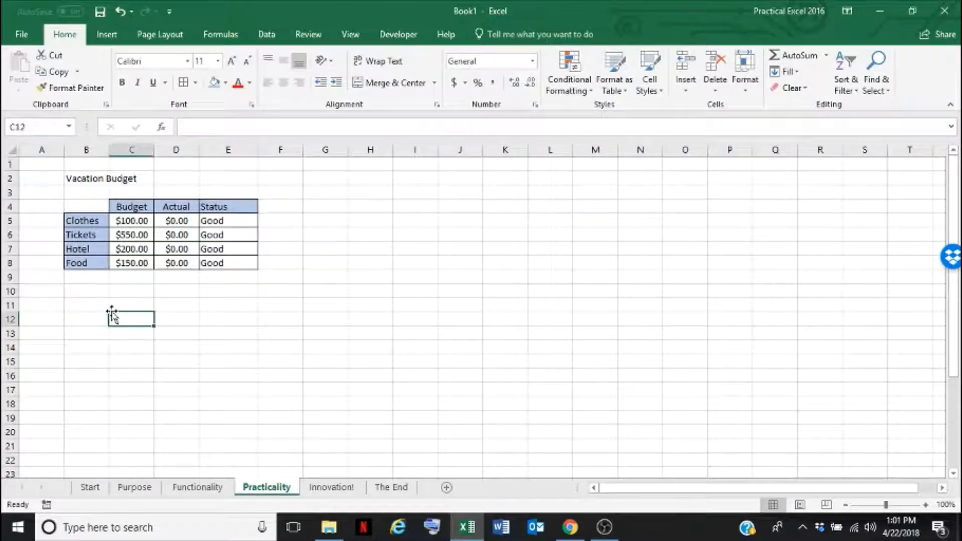
click(92, 290)
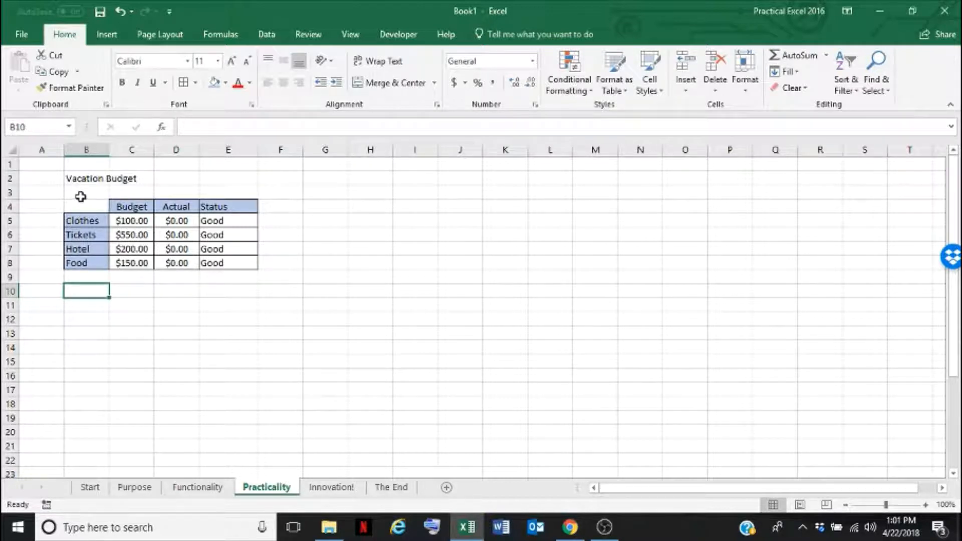
drag(89, 220, 90, 265)
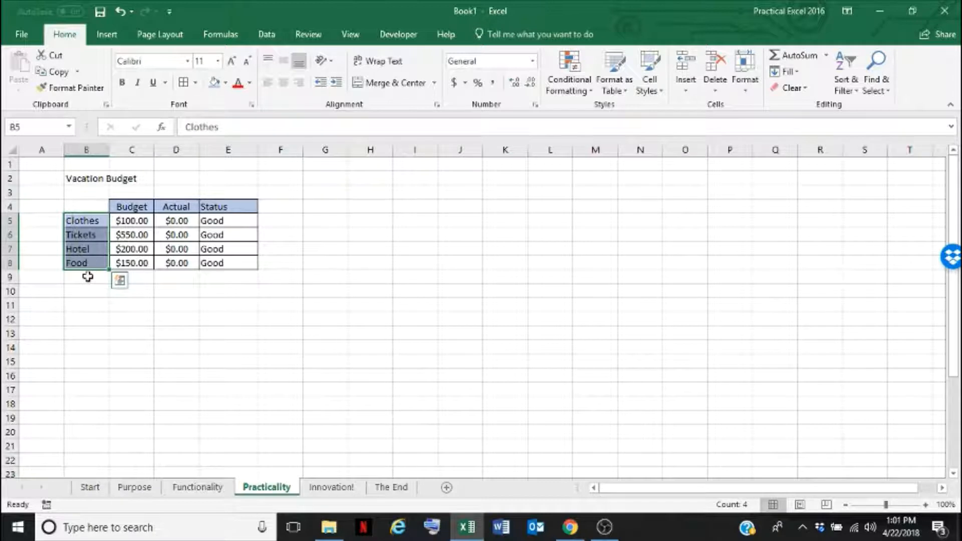
drag(128, 221, 129, 260)
drag(178, 219, 180, 264)
click(242, 220)
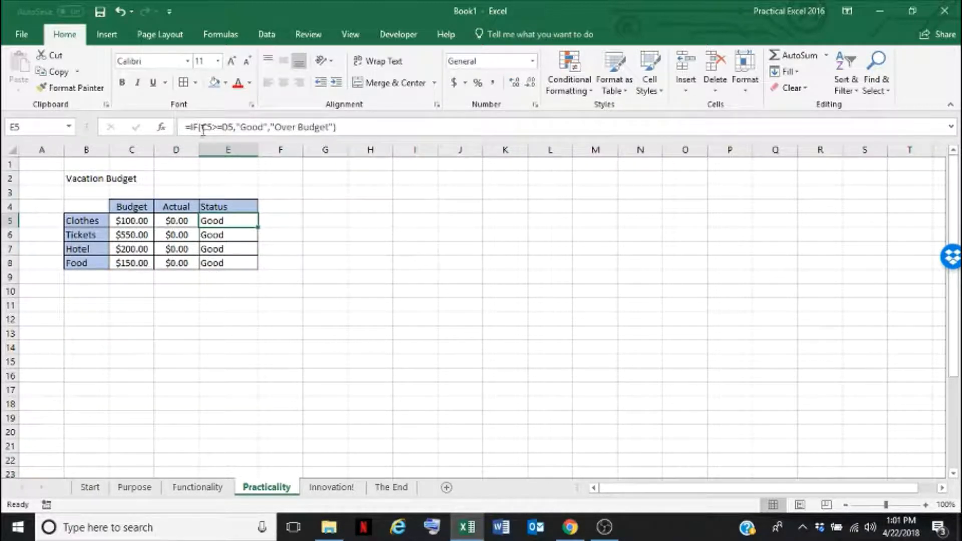
drag(202, 128, 233, 129)
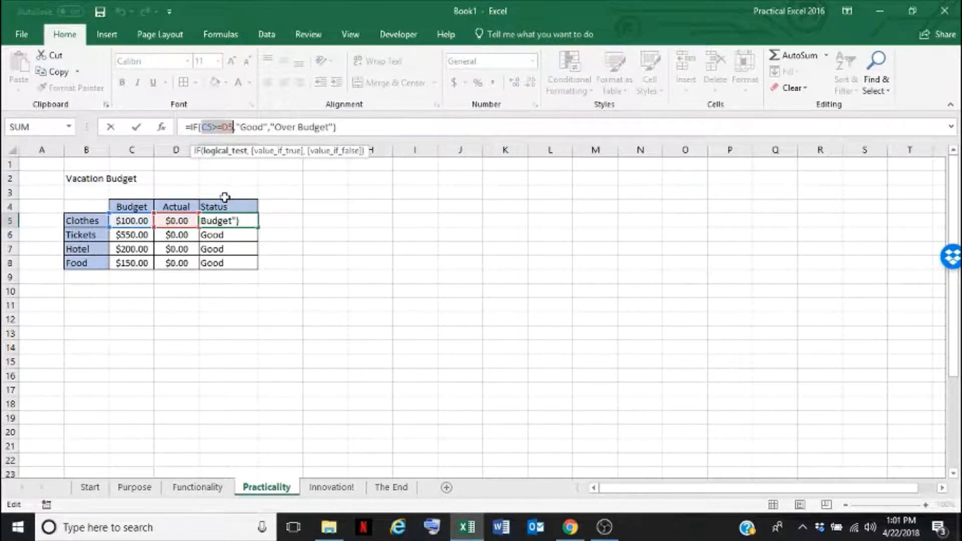
key(Escape)
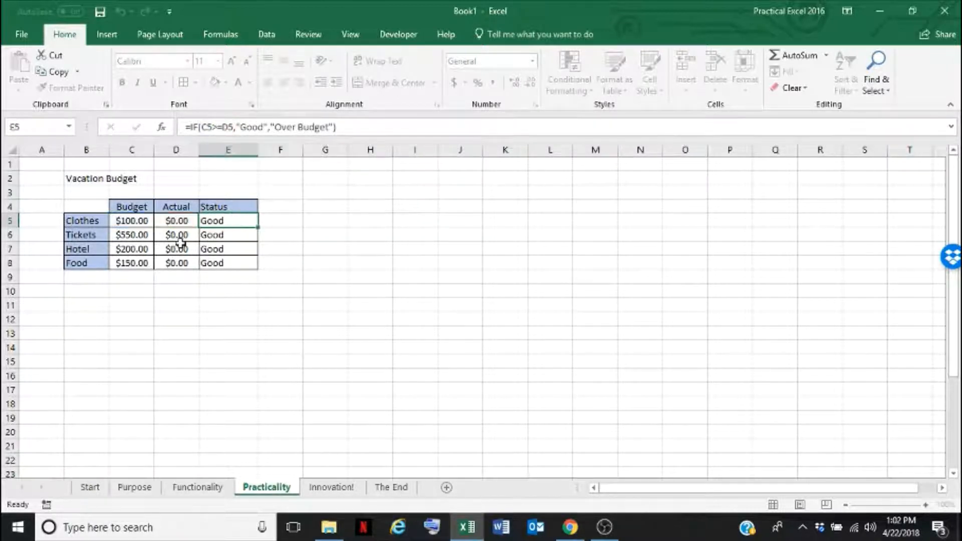
Enter 95 as the Clothes actual amount in D5
click(179, 246)
drag(180, 224, 180, 262)
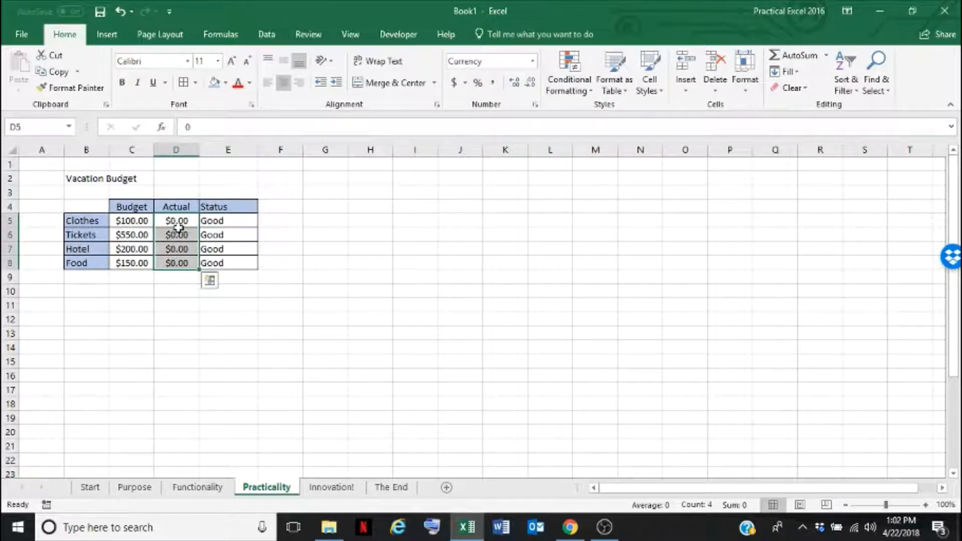
click(178, 224)
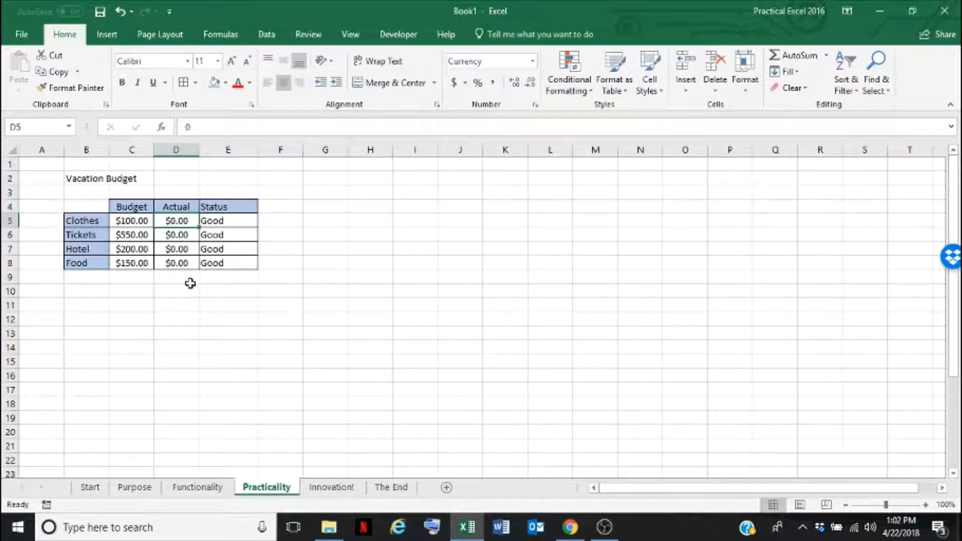
text(95)
key(Return)
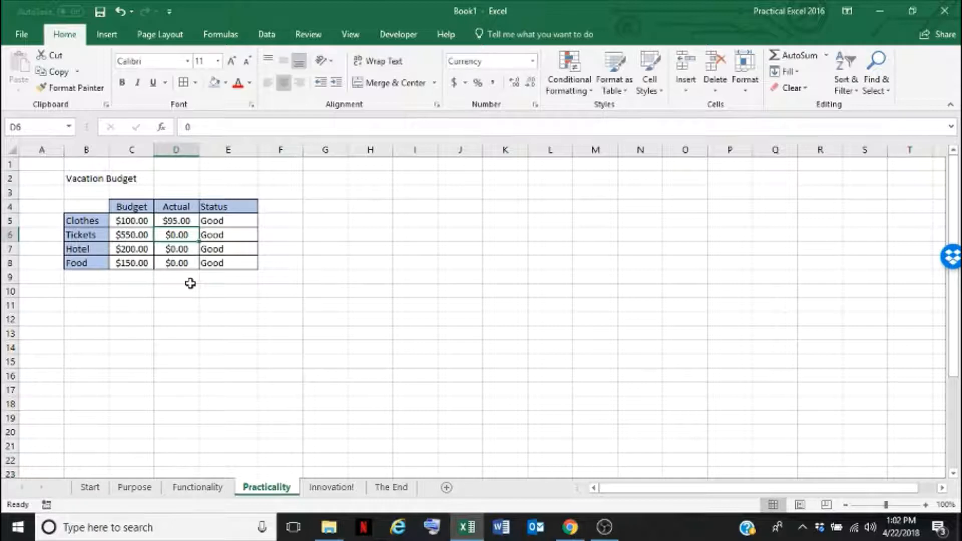
Enter actual amounts of 560, 230 and 125 for Tickets, Hotel and Food in D6 to D8
text(560)
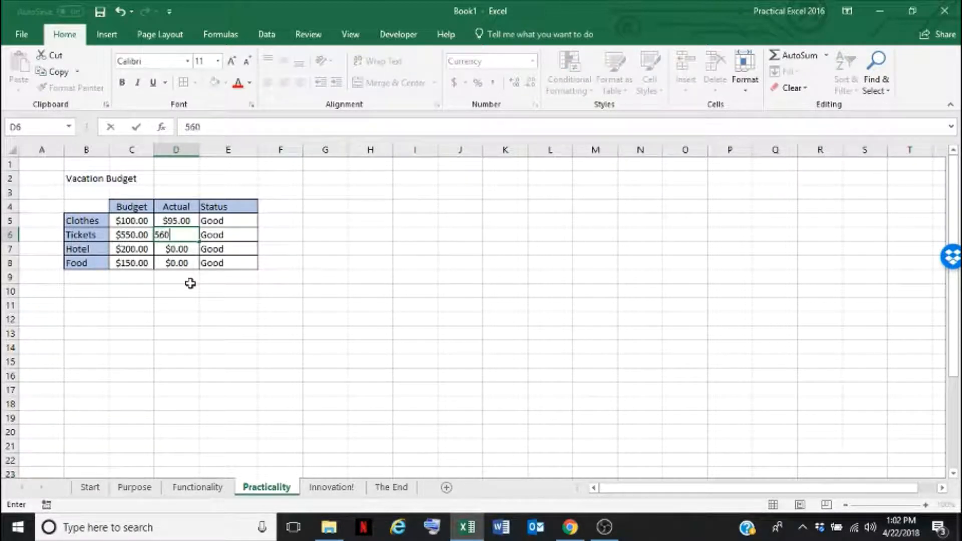
key(Return)
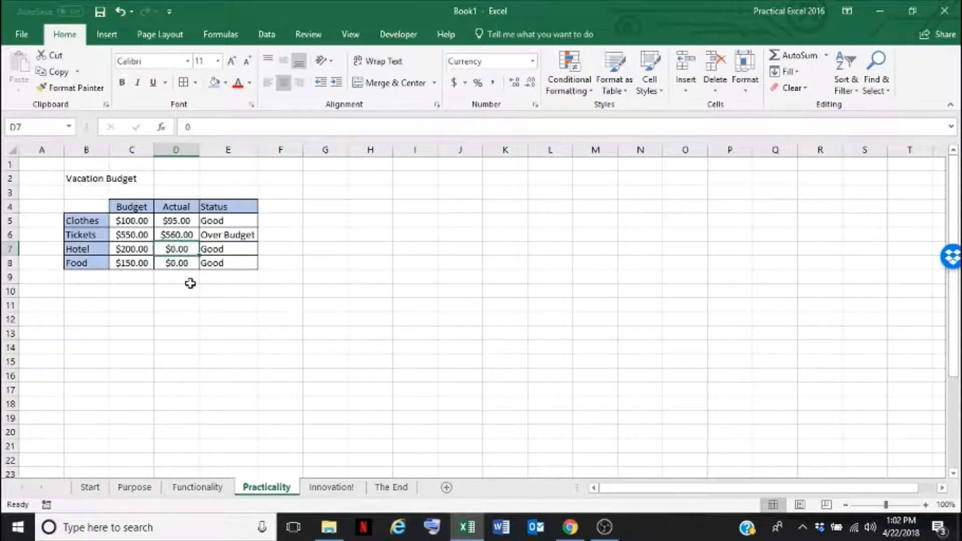
text(230)
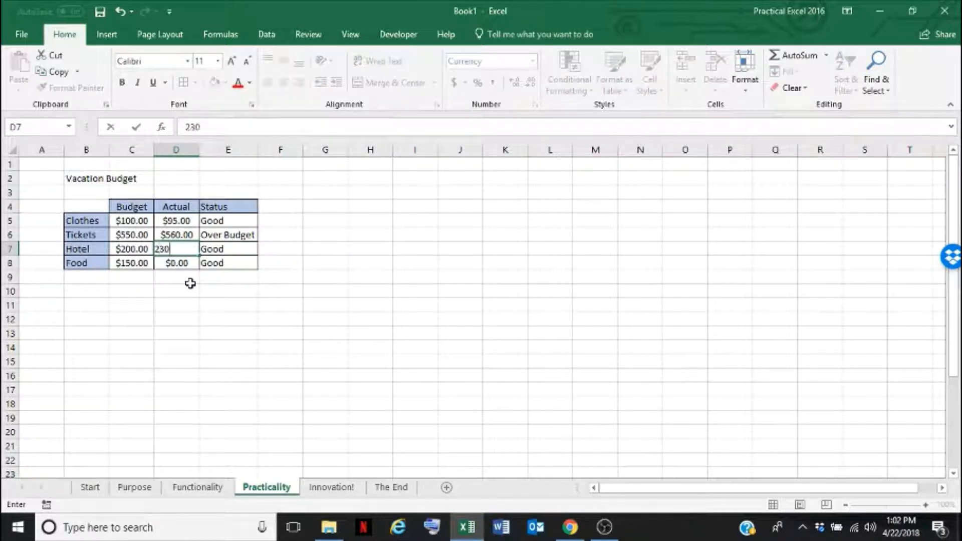
key(Return)
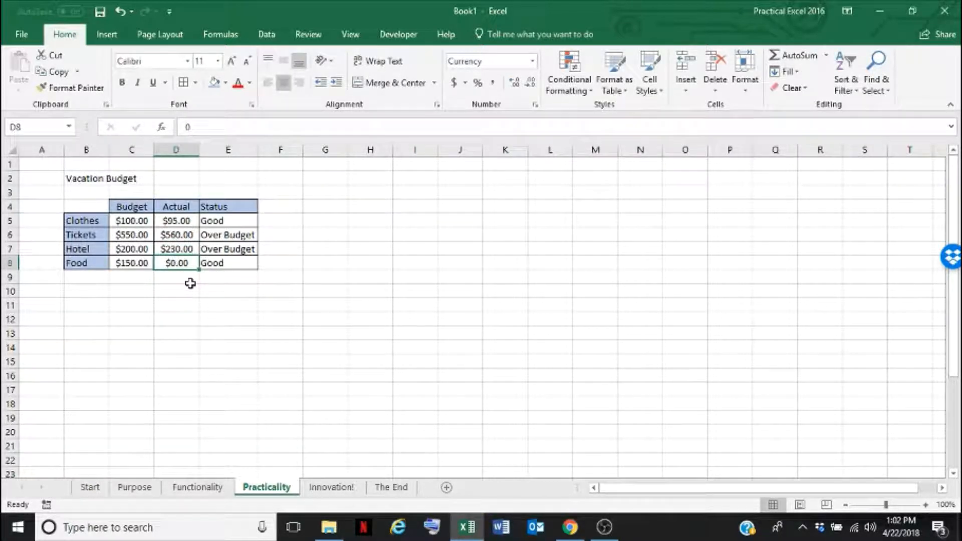
text(125)
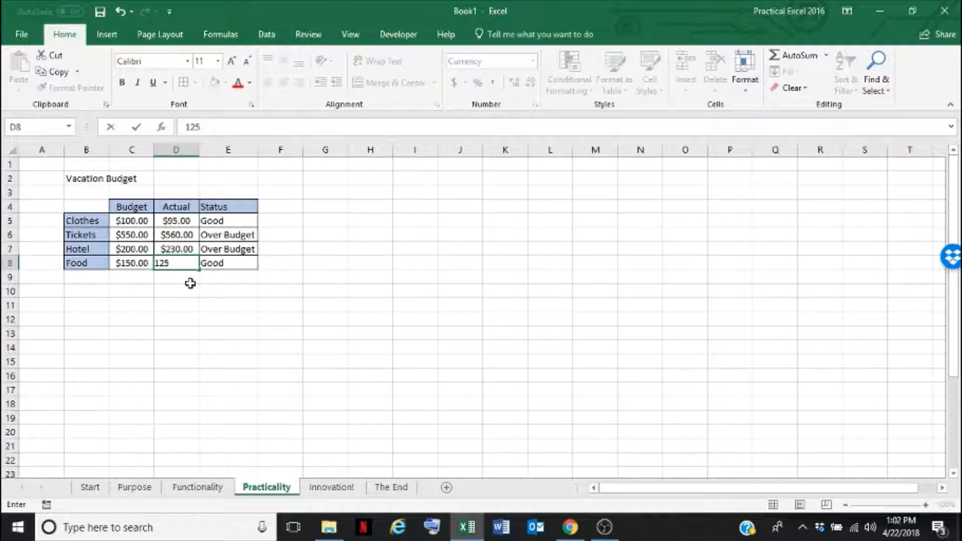
key(Return)
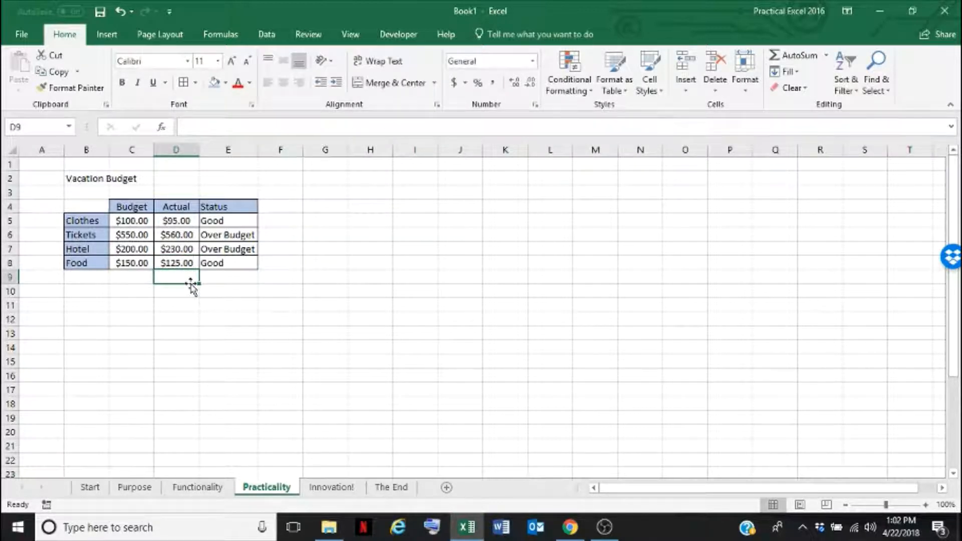
Examine the Over Budget status formulas for Tickets and Hotel in E6 and E7
click(217, 235)
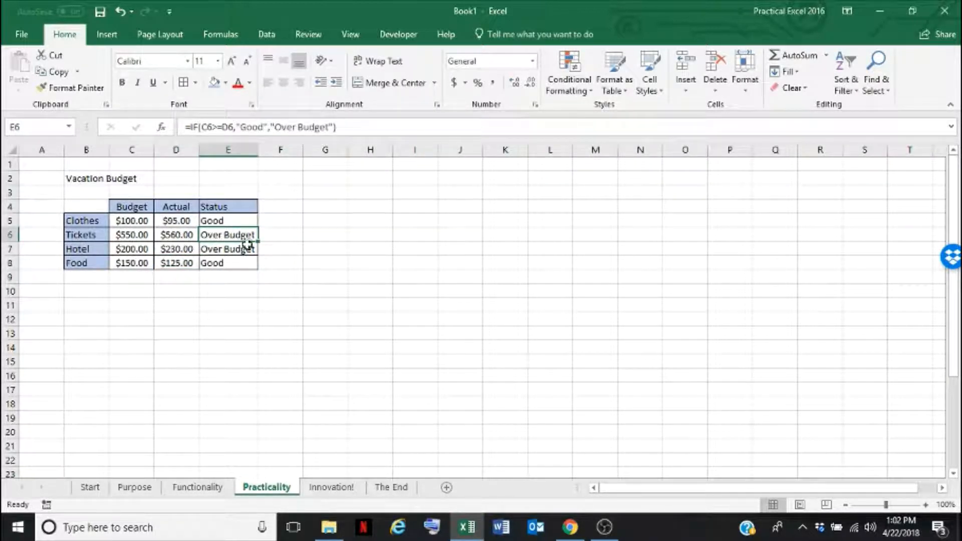
drag(247, 245, 229, 253)
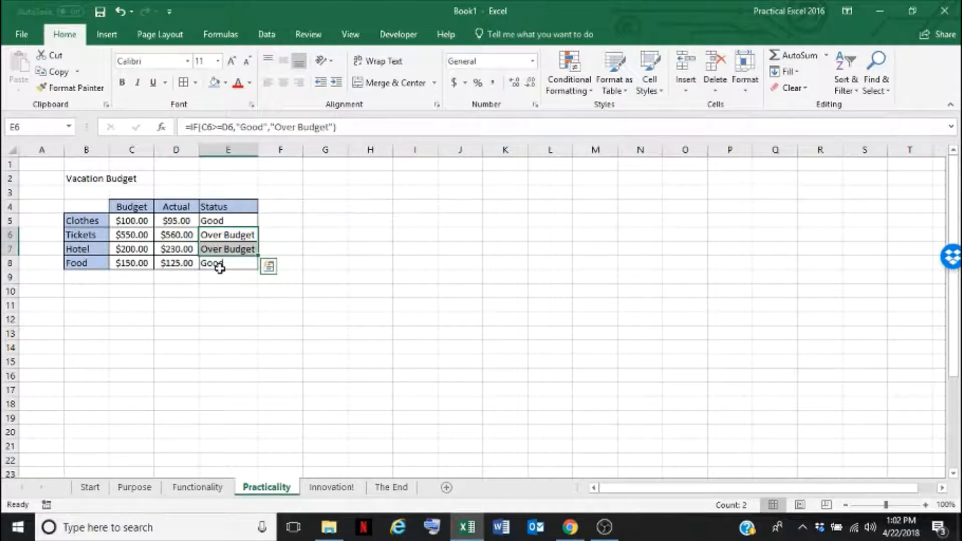
click(216, 288)
click(172, 292)
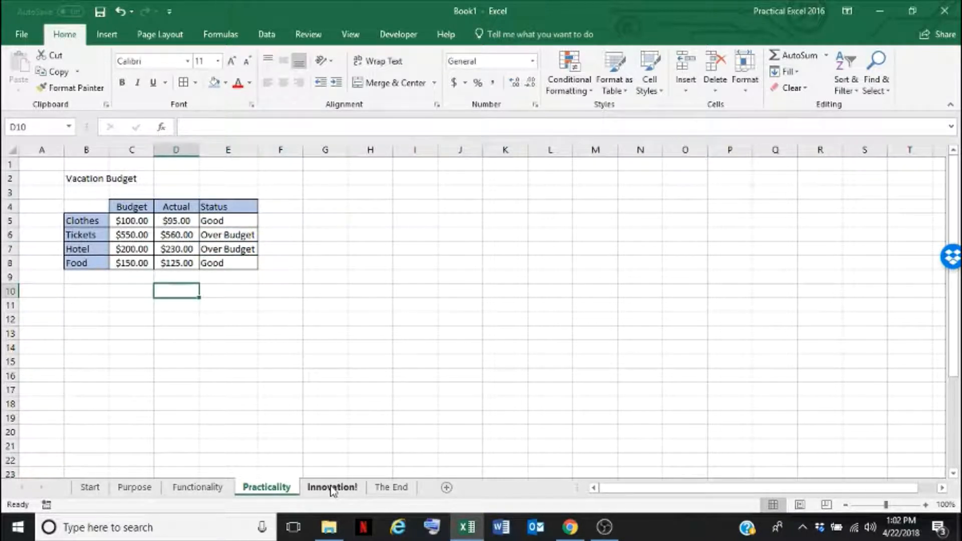
Open the Innovation! sheet and examine the Product, Cost and Taxable? columns of the sales-tax table
click(332, 488)
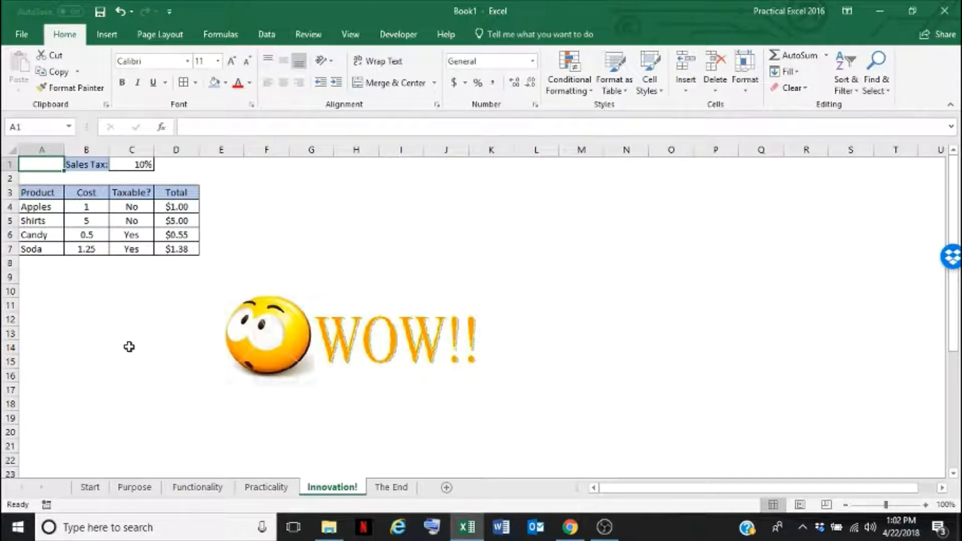
click(33, 207)
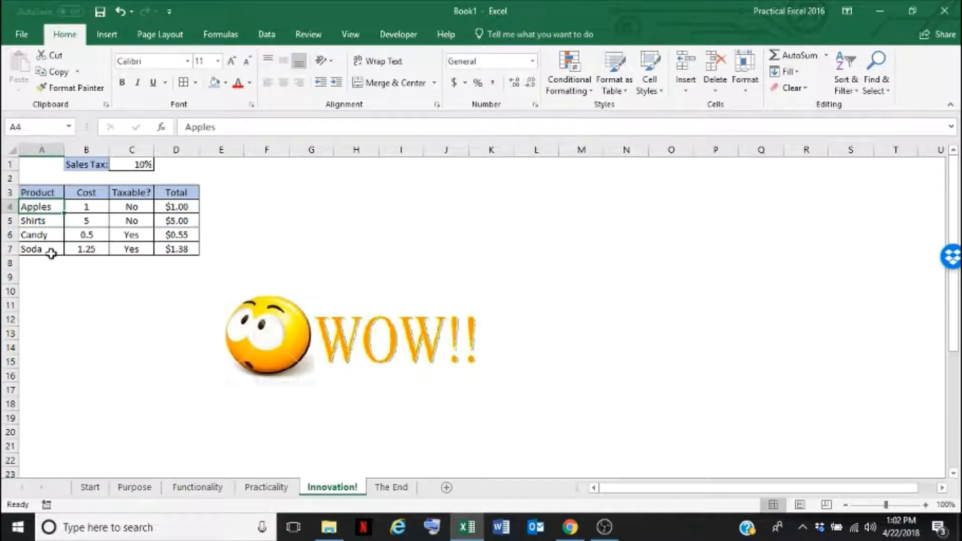
drag(42, 205, 44, 245)
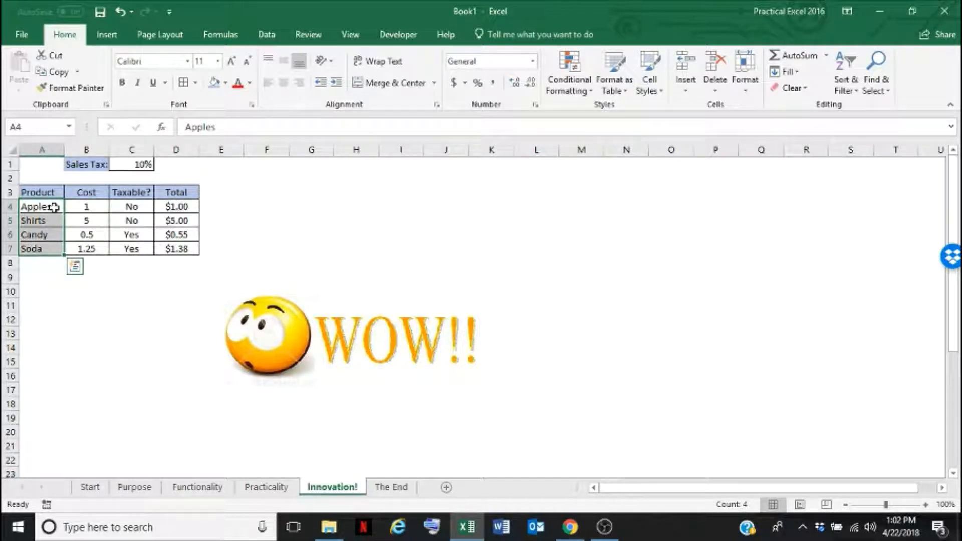
drag(84, 207, 86, 249)
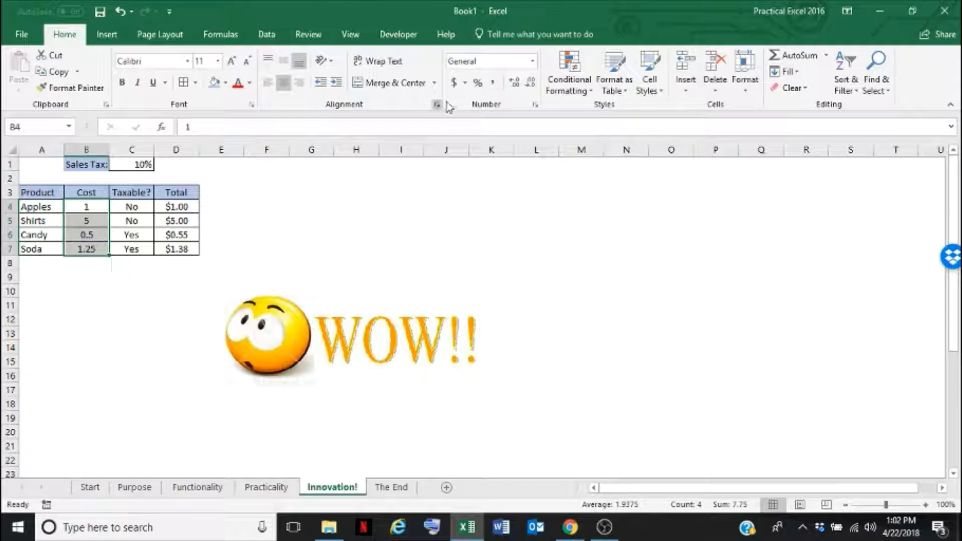
drag(137, 193, 137, 243)
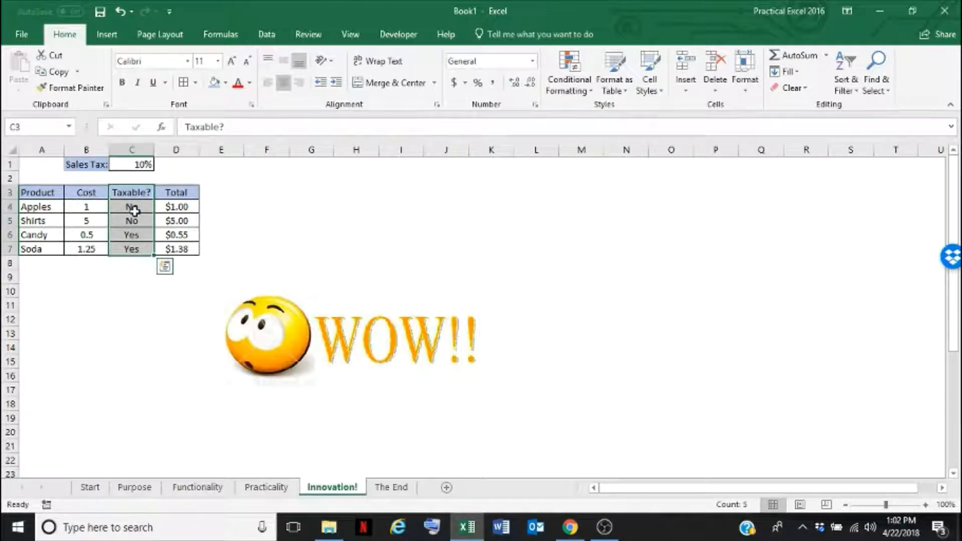
Examine the logical test, value-if-true and value-if-false parts of the IF formula in the Total cell D4
click(156, 207)
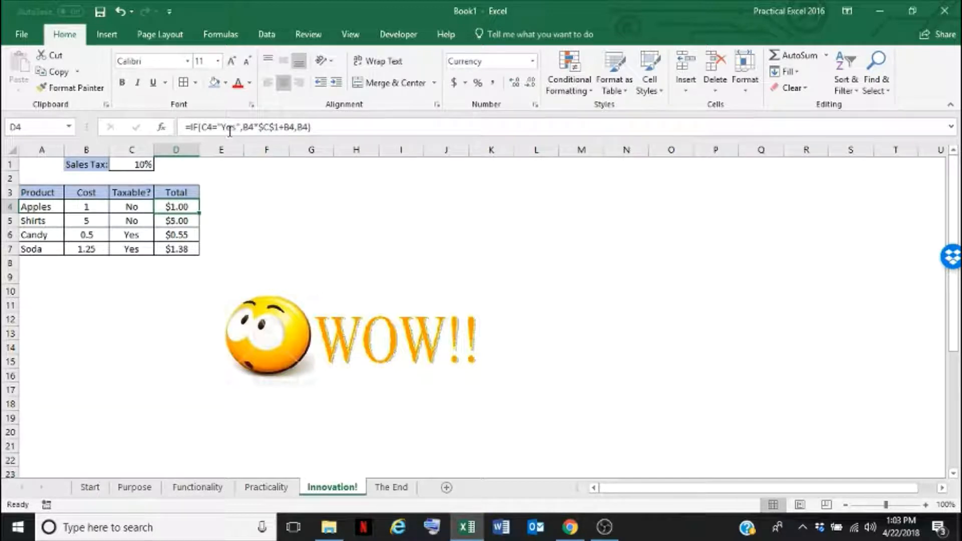
click(298, 127)
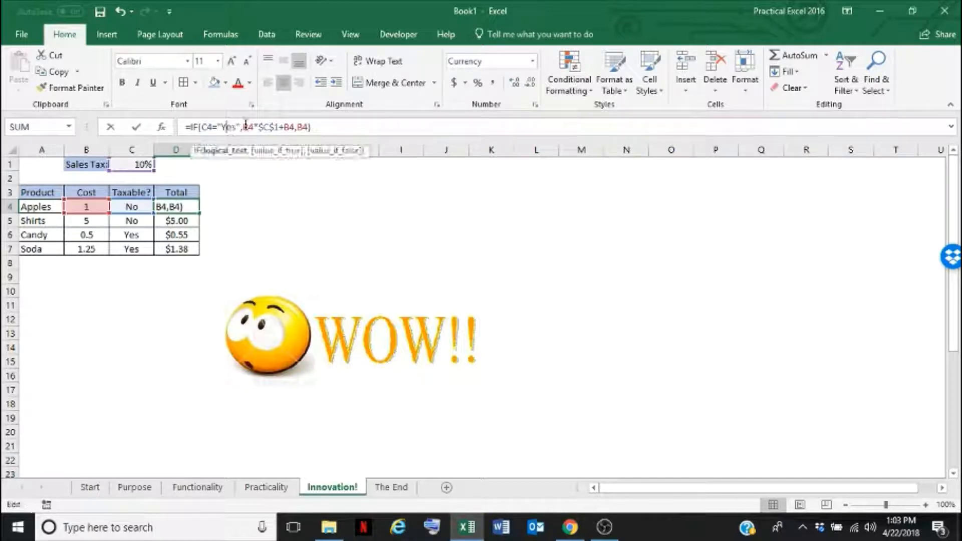
double_click(302, 127)
drag(203, 127, 240, 127)
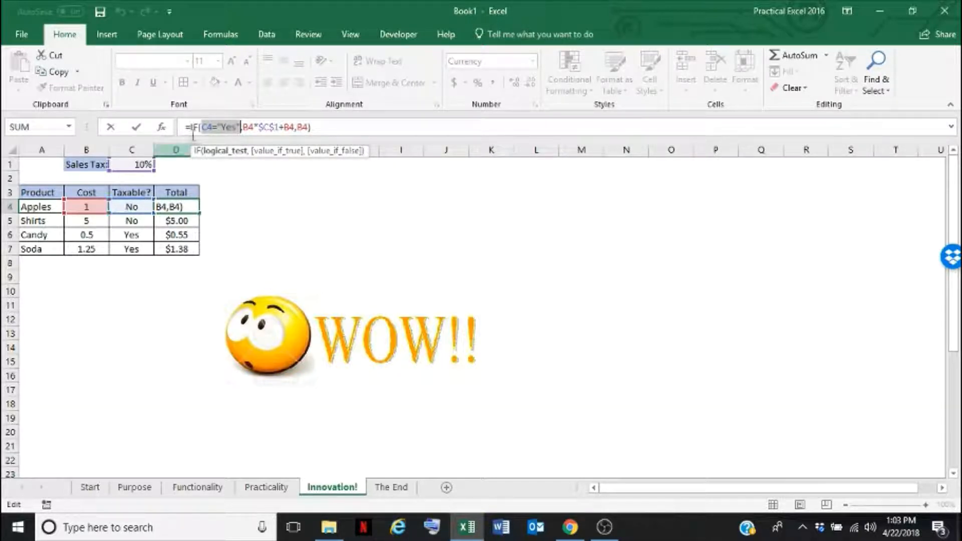
drag(244, 128, 295, 127)
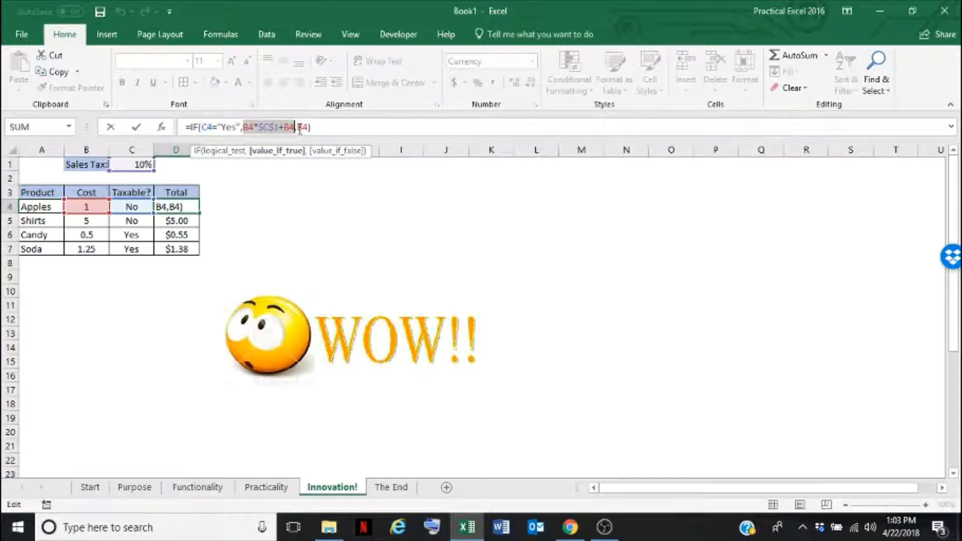
drag(296, 127, 311, 127)
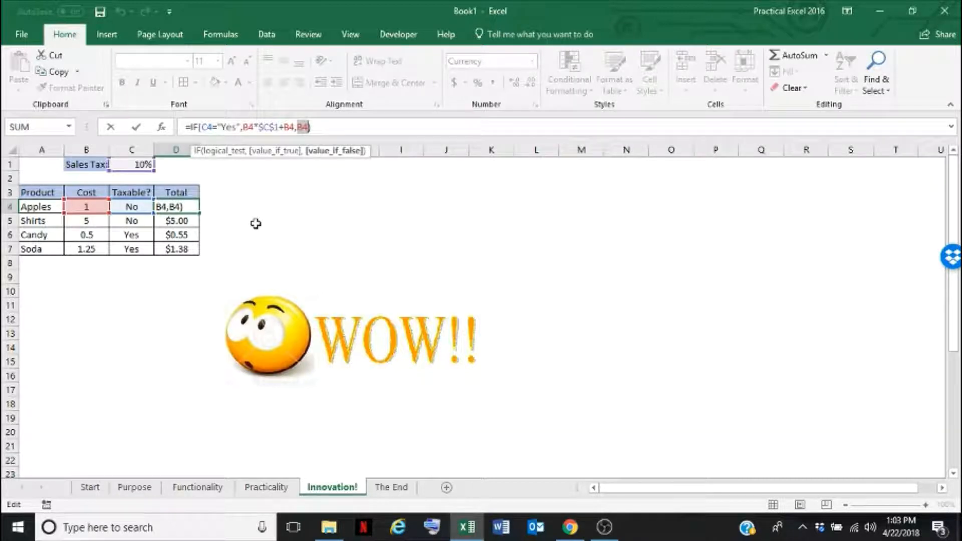
key(Return)
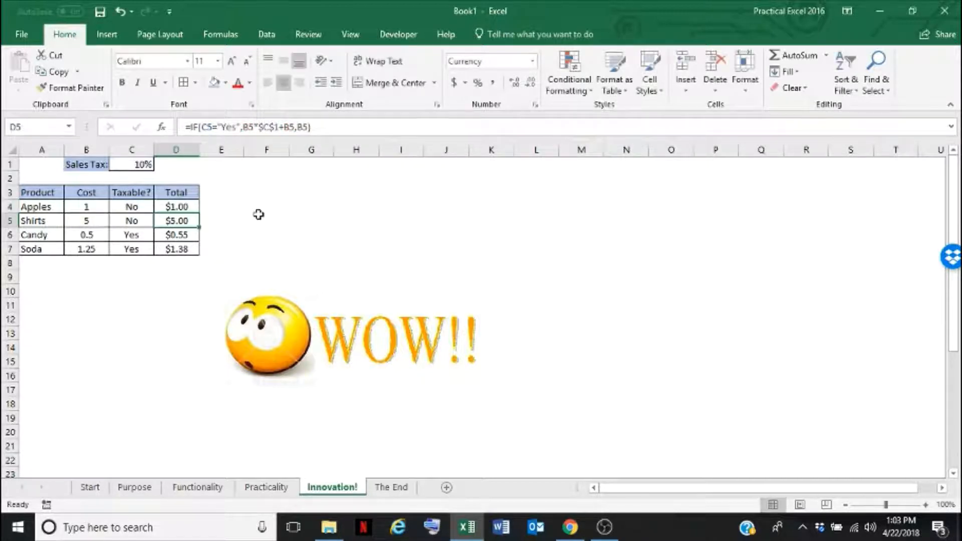
Set the Sales Tax rate in C1 to 5%
click(174, 235)
click(143, 165)
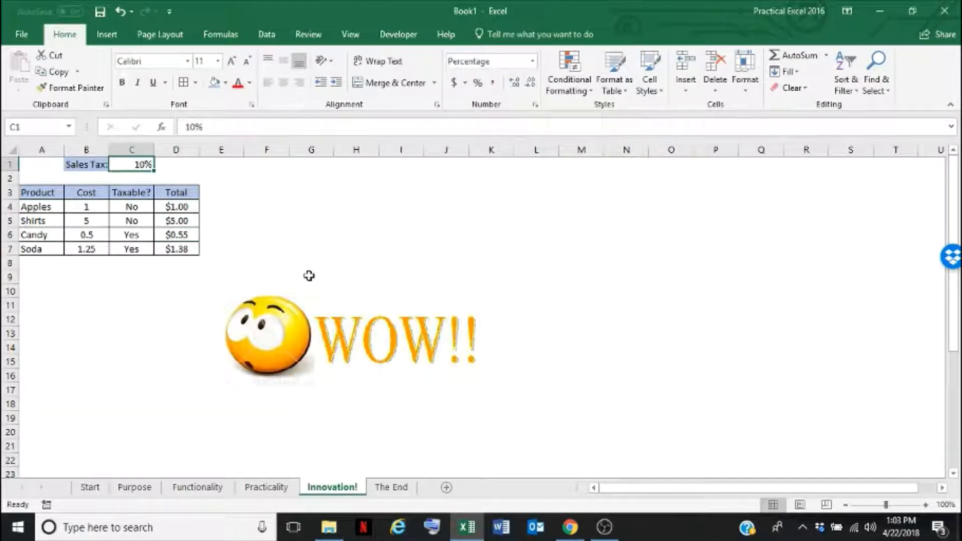
text(5)
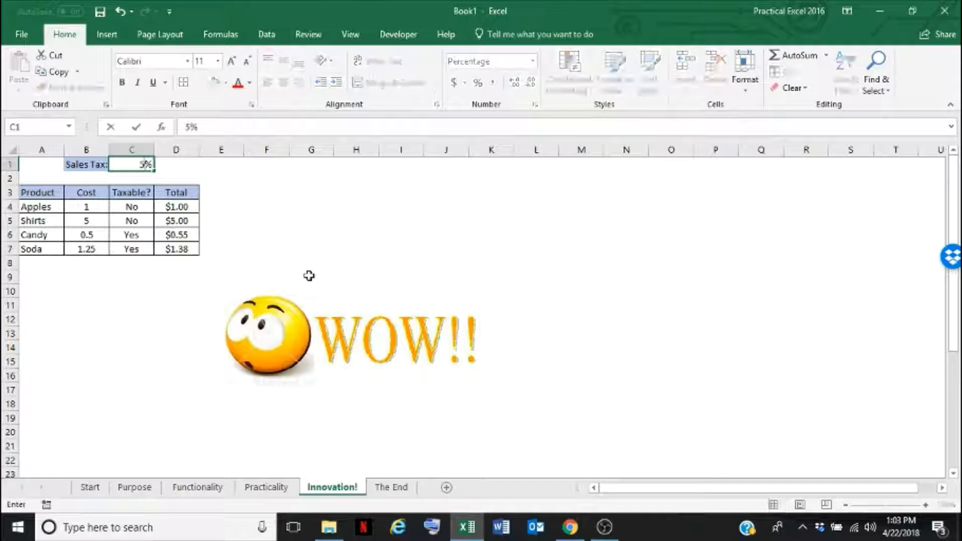
key(Return)
drag(180, 206, 183, 252)
click(178, 275)
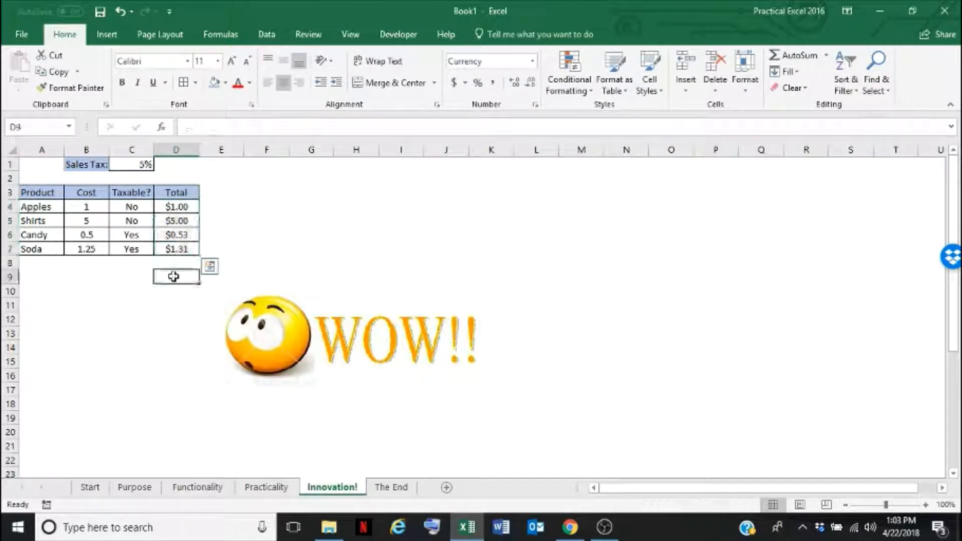
click(131, 167)
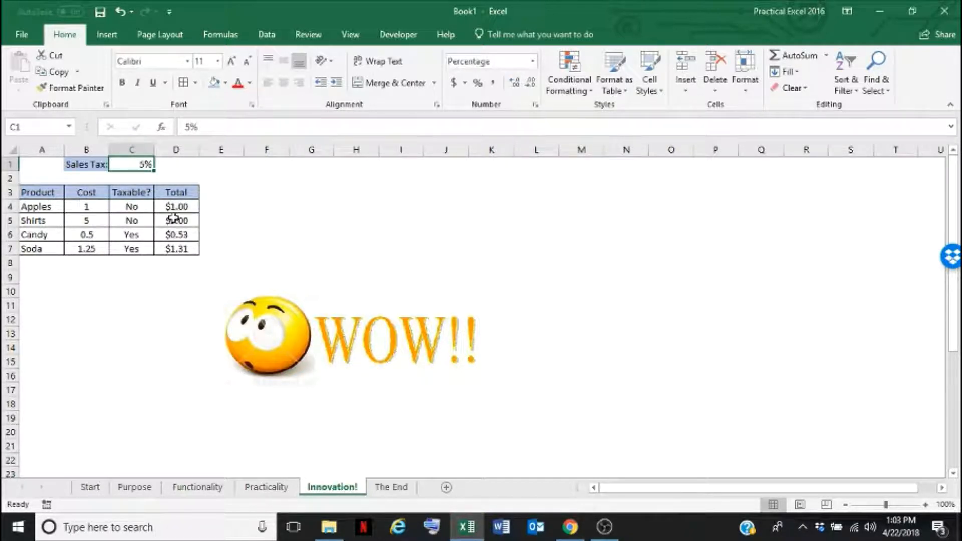
Change the Candy cost in B6 to 2
click(85, 232)
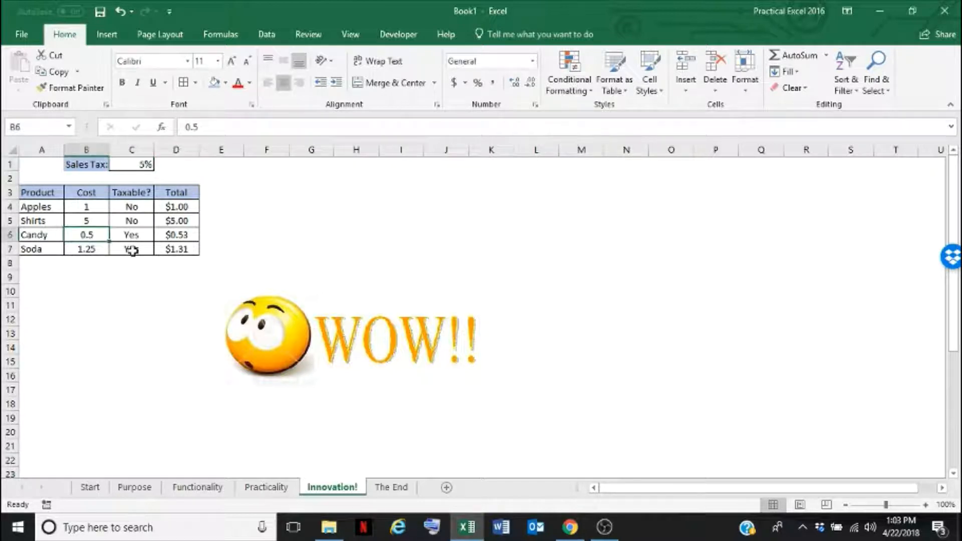
text(2)
click(129, 284)
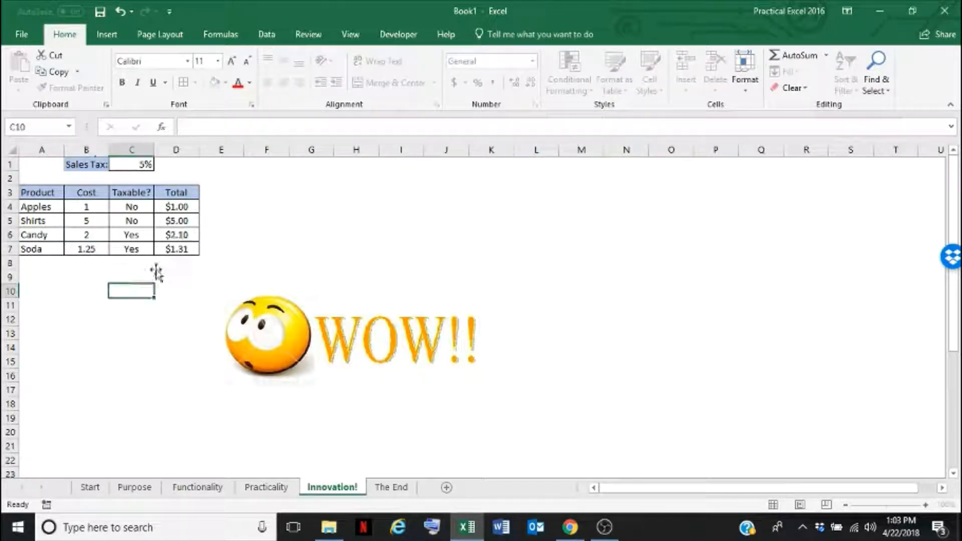
Mark Shirts as taxable by entering Yes in C5
click(186, 234)
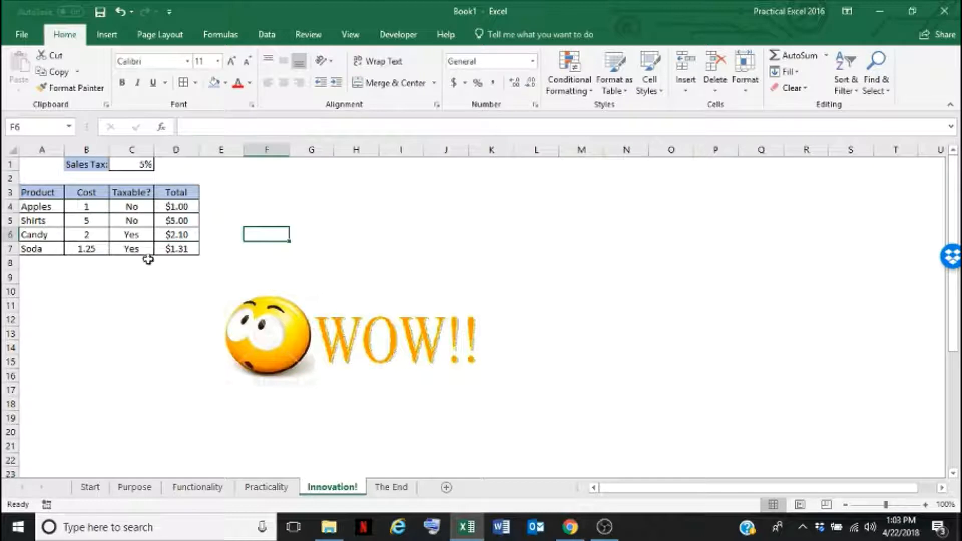
click(140, 224)
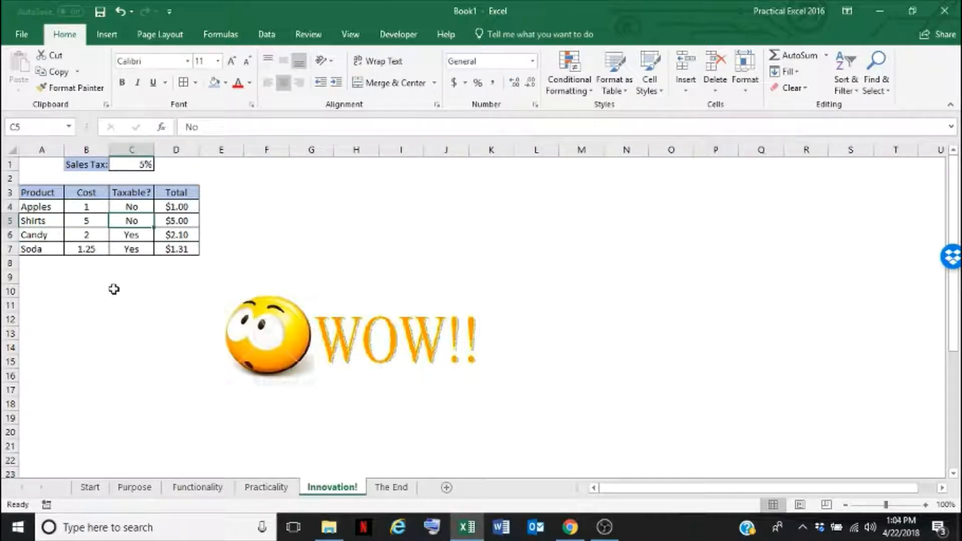
text(Yes)
key(Return)
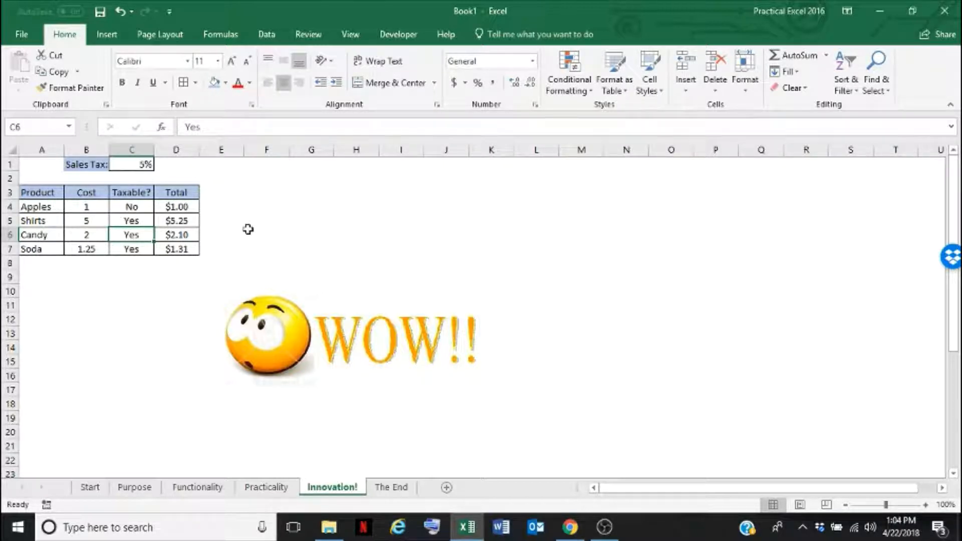
Open The End sheet
click(248, 229)
click(261, 206)
click(267, 192)
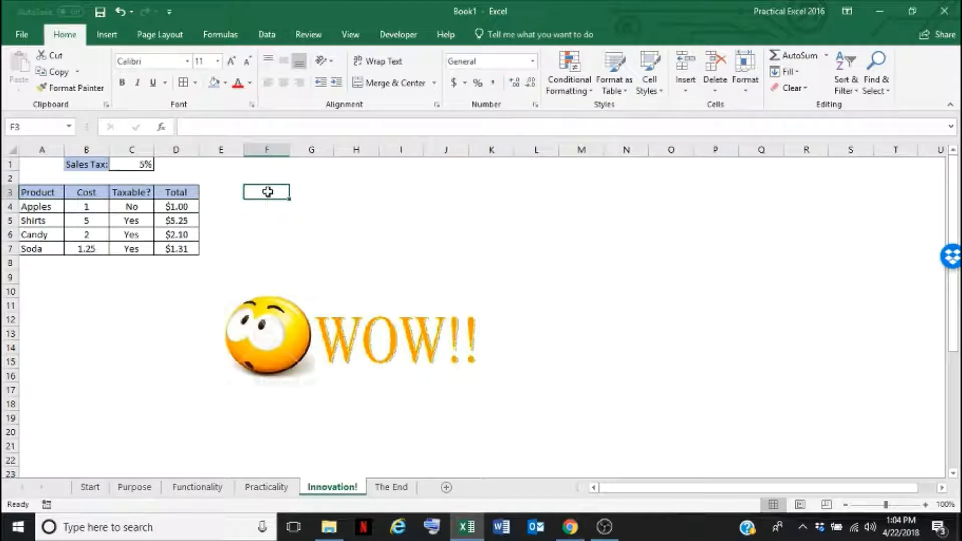
click(395, 491)
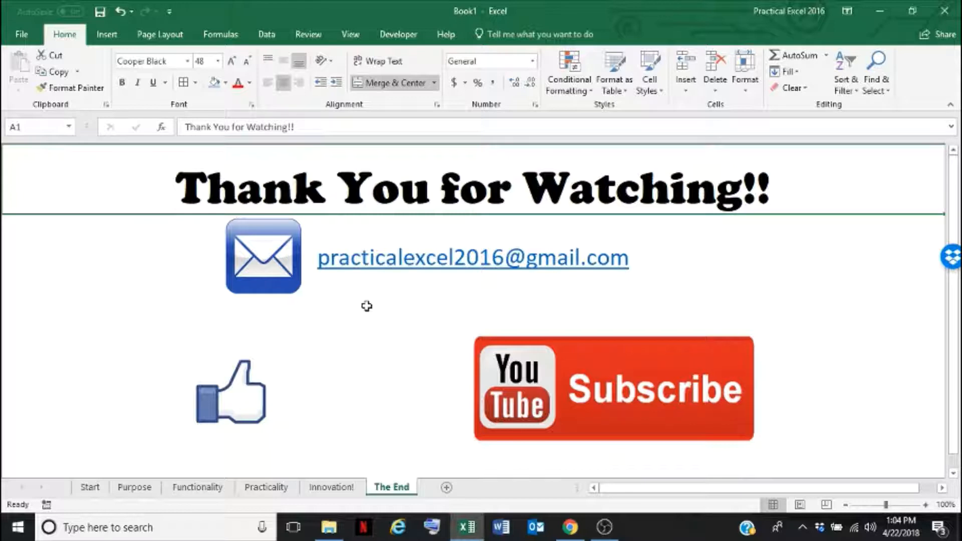